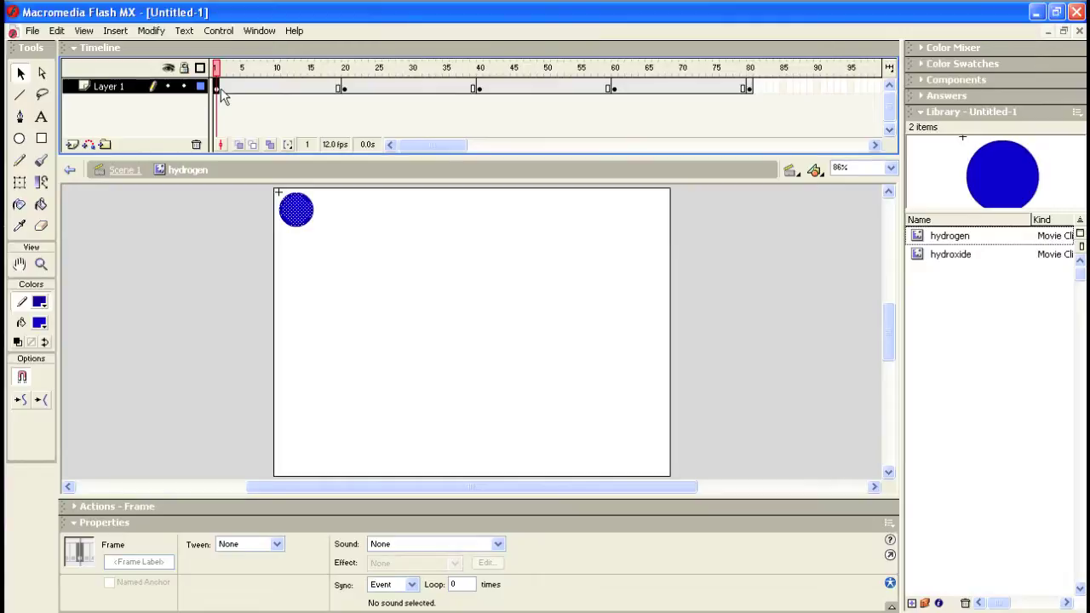
# Create motion tweens on the hydrogen clip's Layer 1 from the keyframes at frames 1 and 20.
pyautogui.click(345, 87)
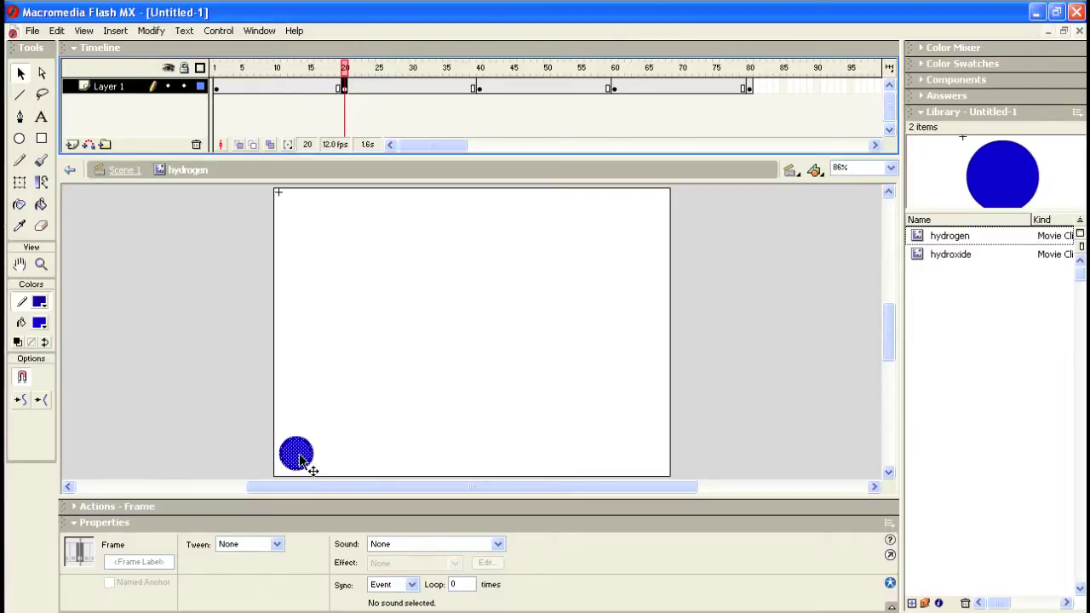
pyautogui.click(218, 88)
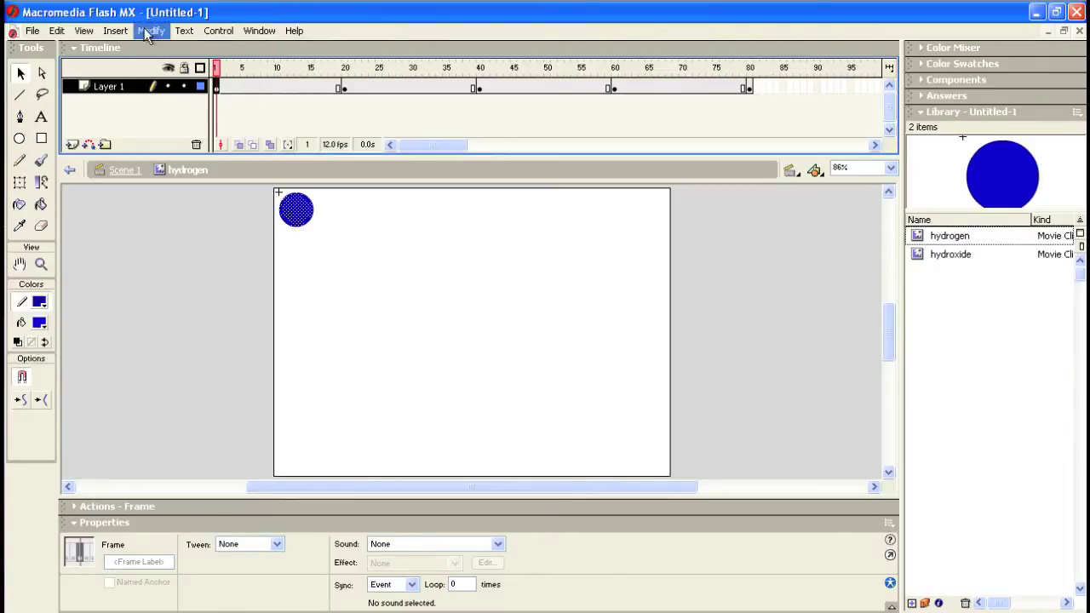
pyautogui.click(115, 31)
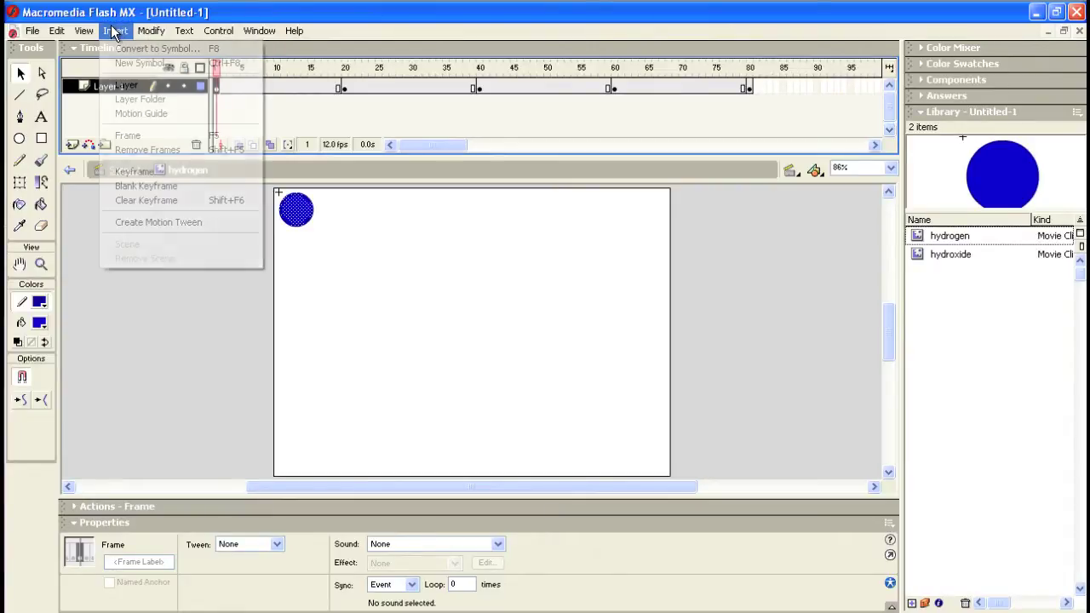
pyautogui.click(167, 227)
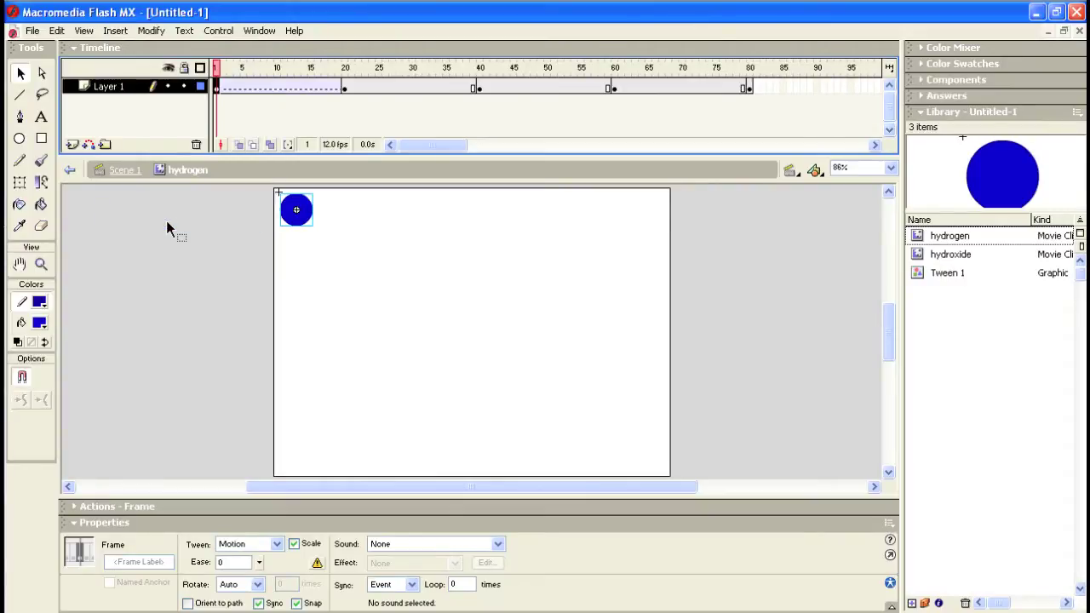
pyautogui.click(346, 90)
pyautogui.click(117, 32)
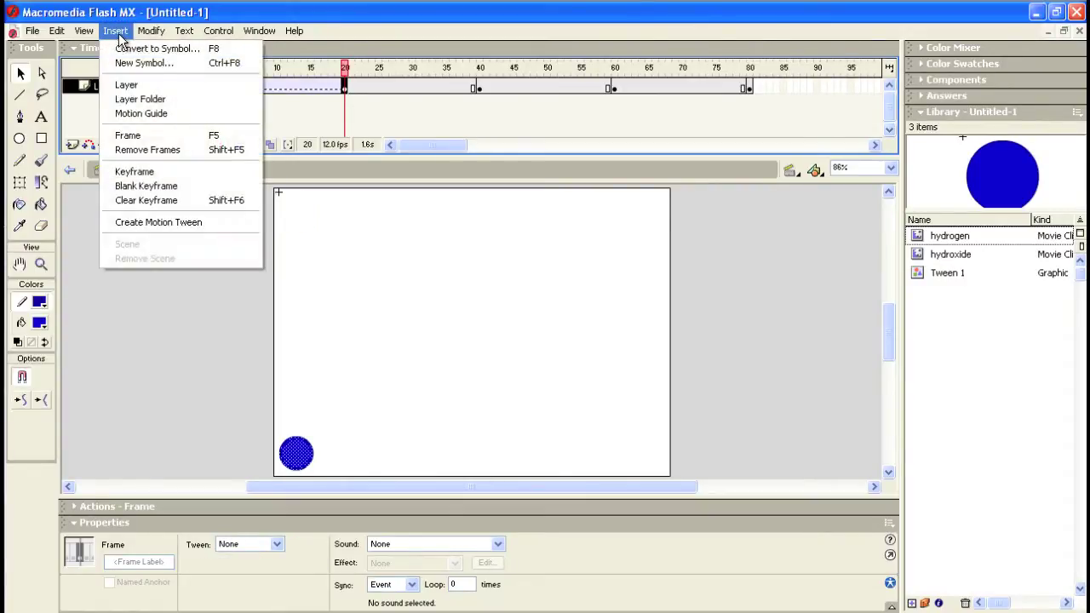
pyautogui.click(149, 223)
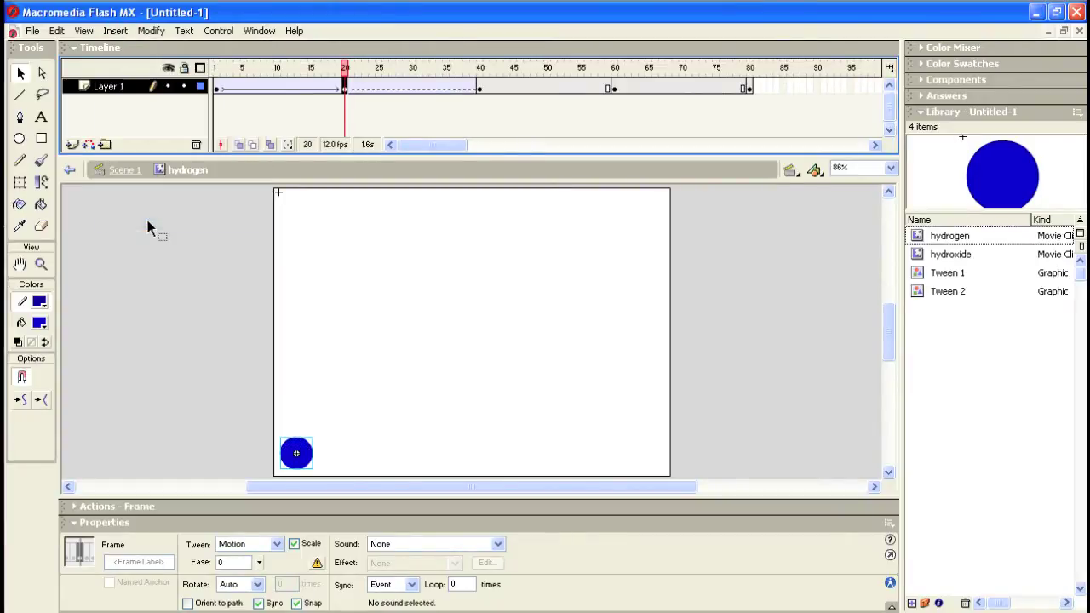
# Create motion tweens from the remaining hydrogen keyframes at frames 40, 60 and 80.
pyautogui.click(480, 89)
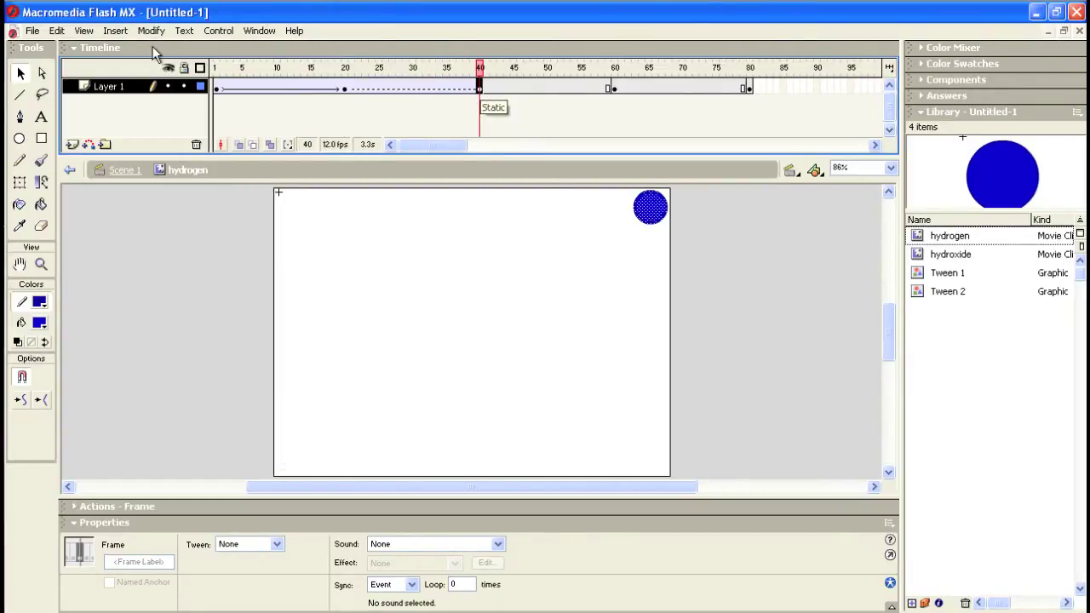
pyautogui.click(116, 31)
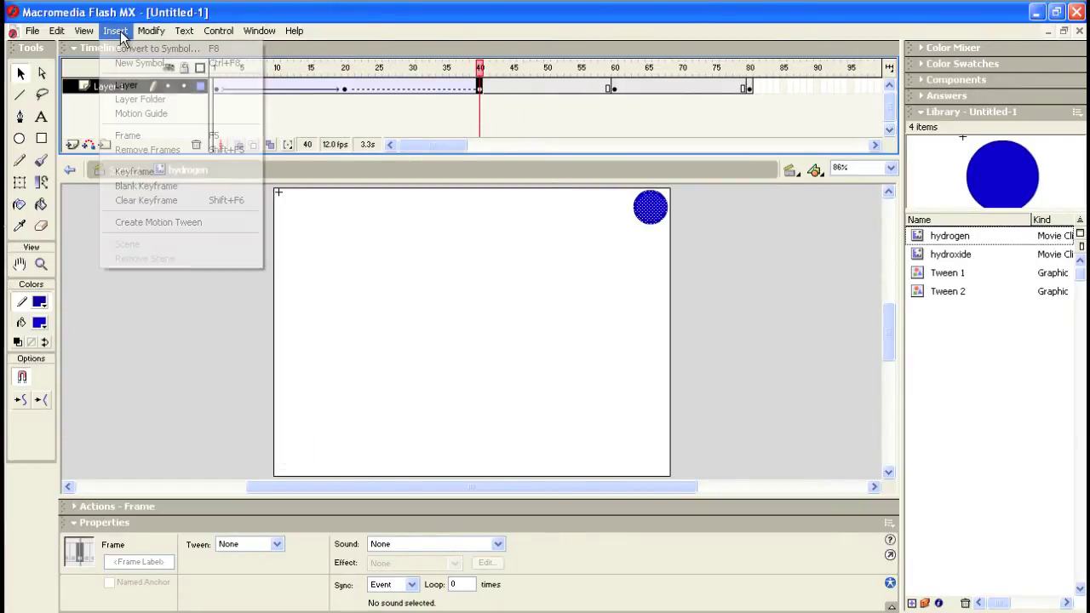
pyautogui.click(162, 221)
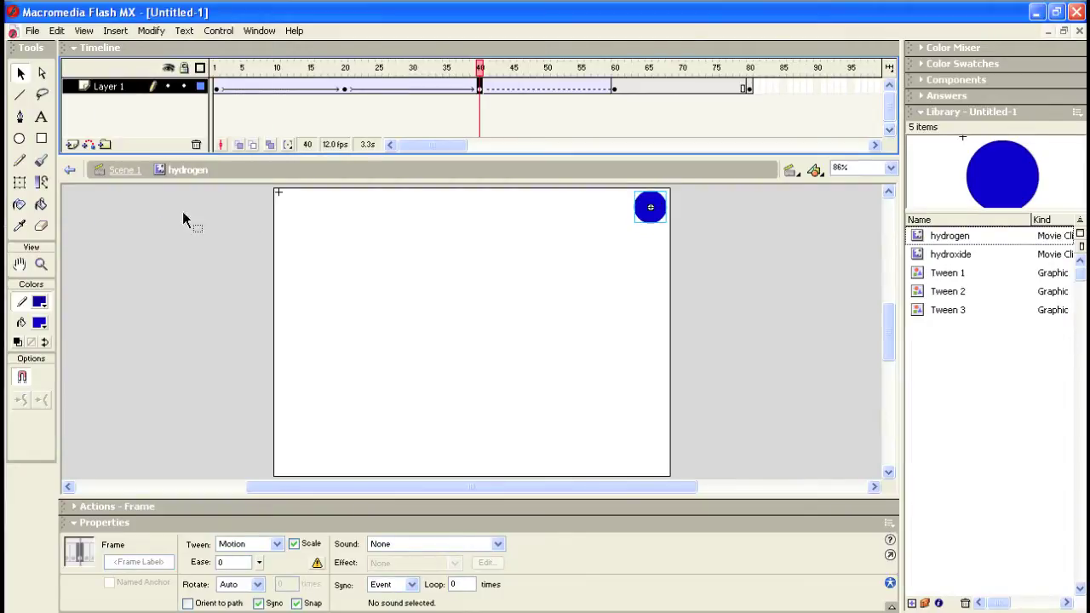
pyautogui.click(615, 89)
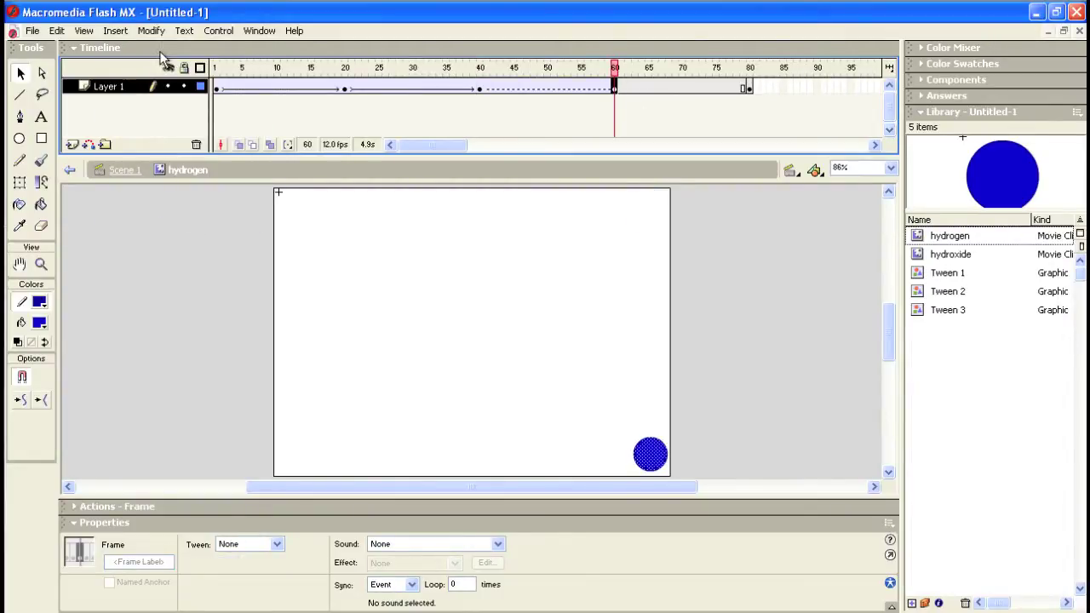
pyautogui.click(115, 31)
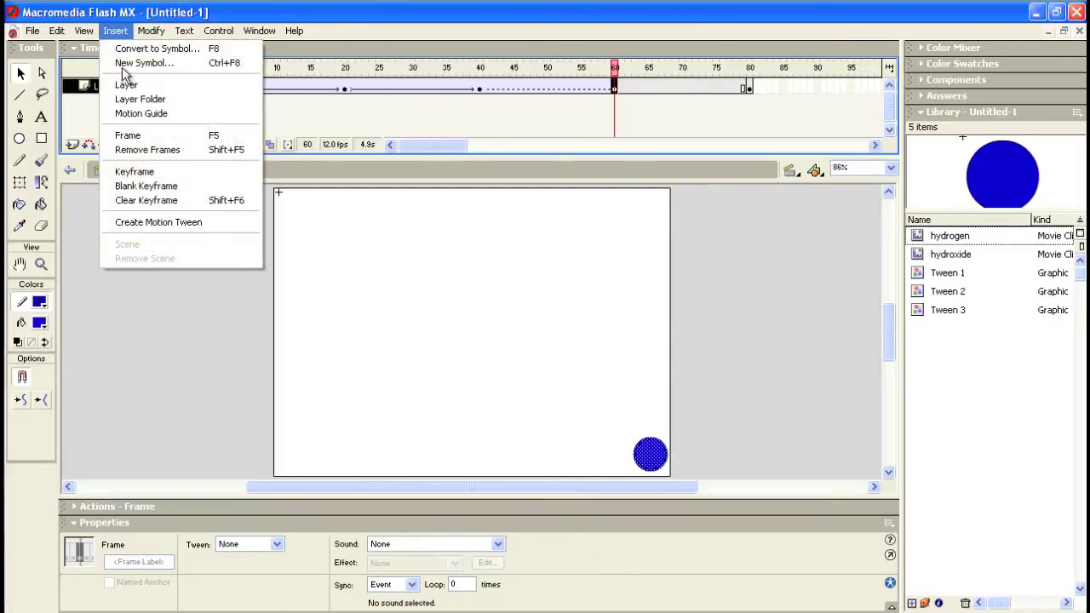
pyautogui.click(128, 222)
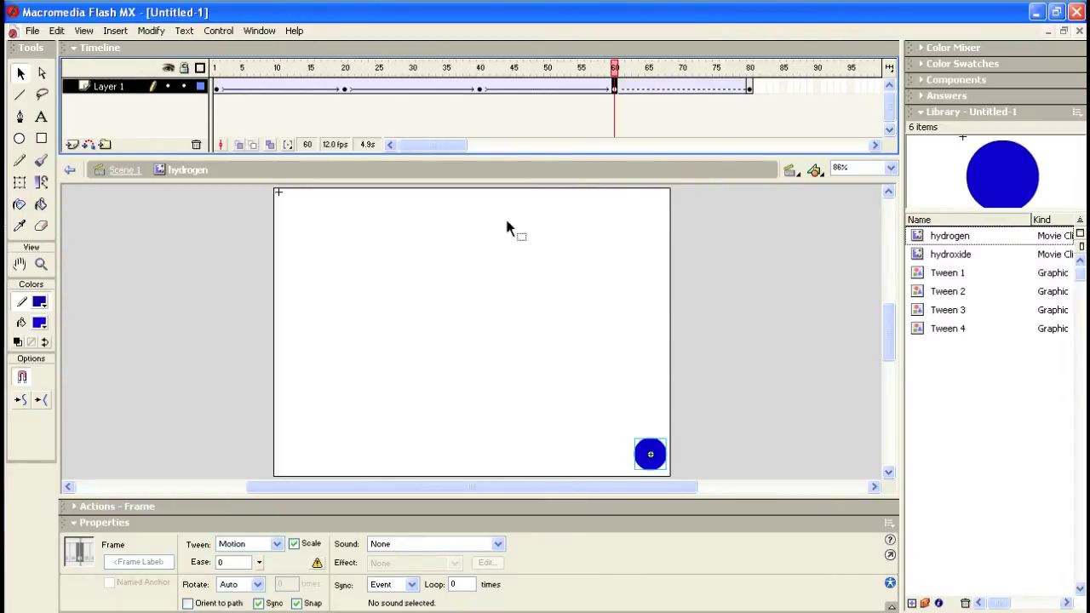
pyautogui.click(749, 89)
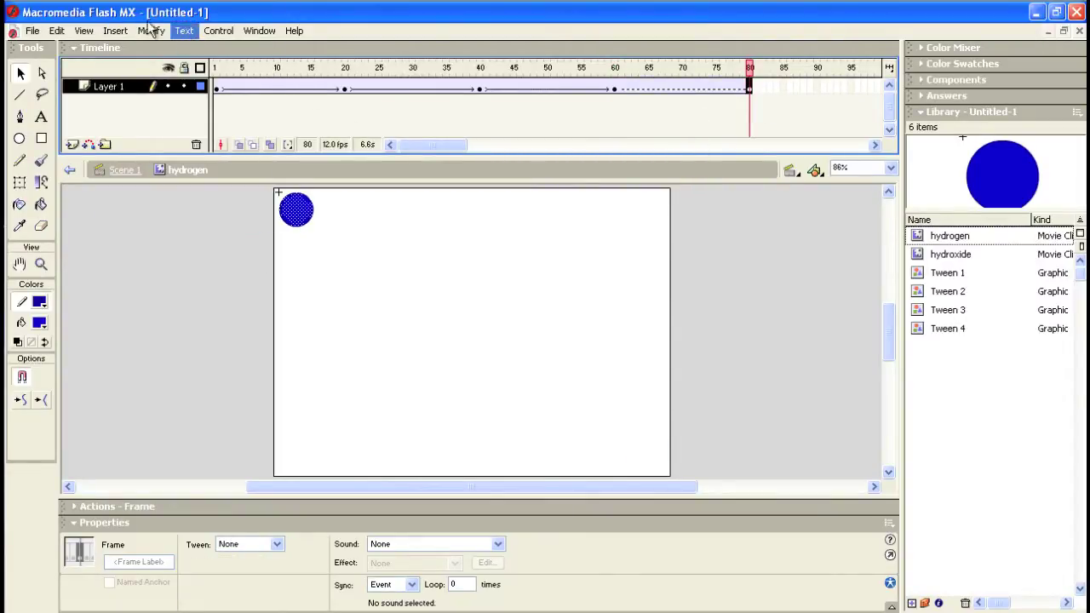
pyautogui.click(115, 32)
pyautogui.click(155, 223)
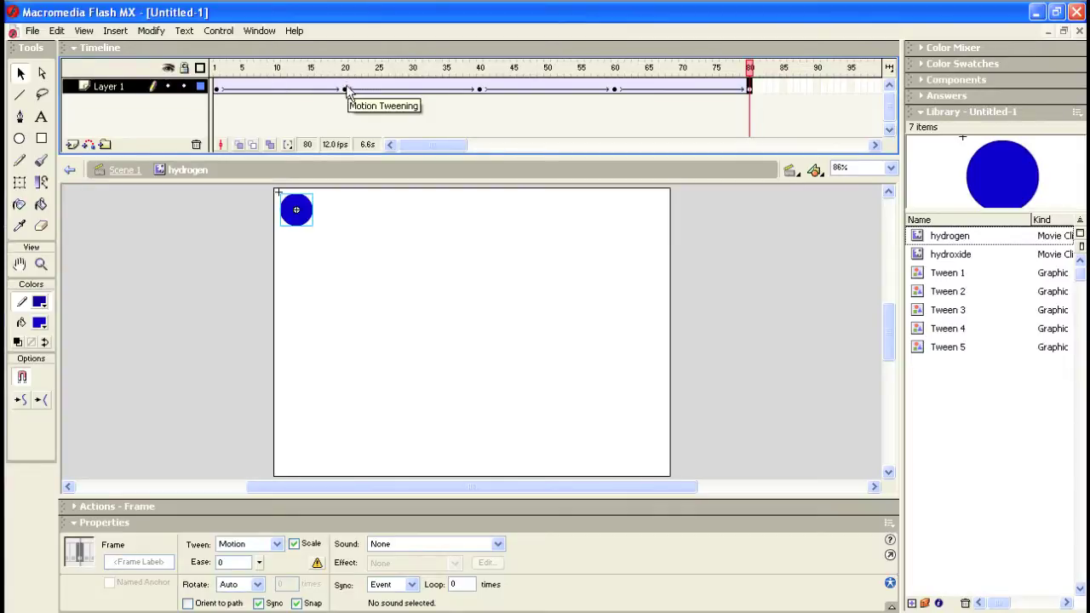
# Play the hydrogen clip's animation from frame 1 in the timeline and run it with Test Movie.
pyautogui.click(216, 70)
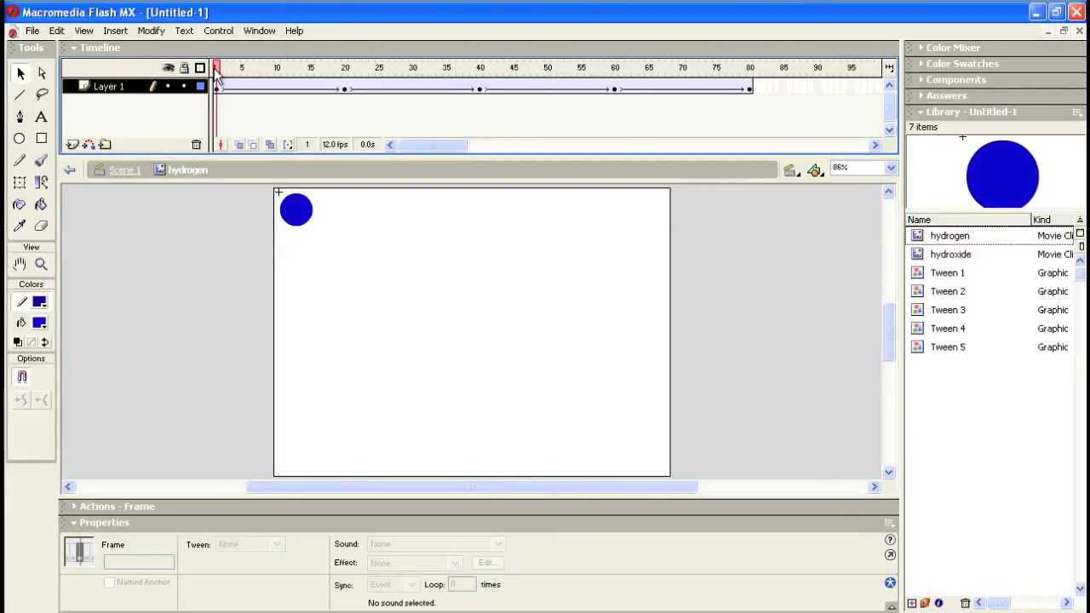
pyautogui.press('Return')
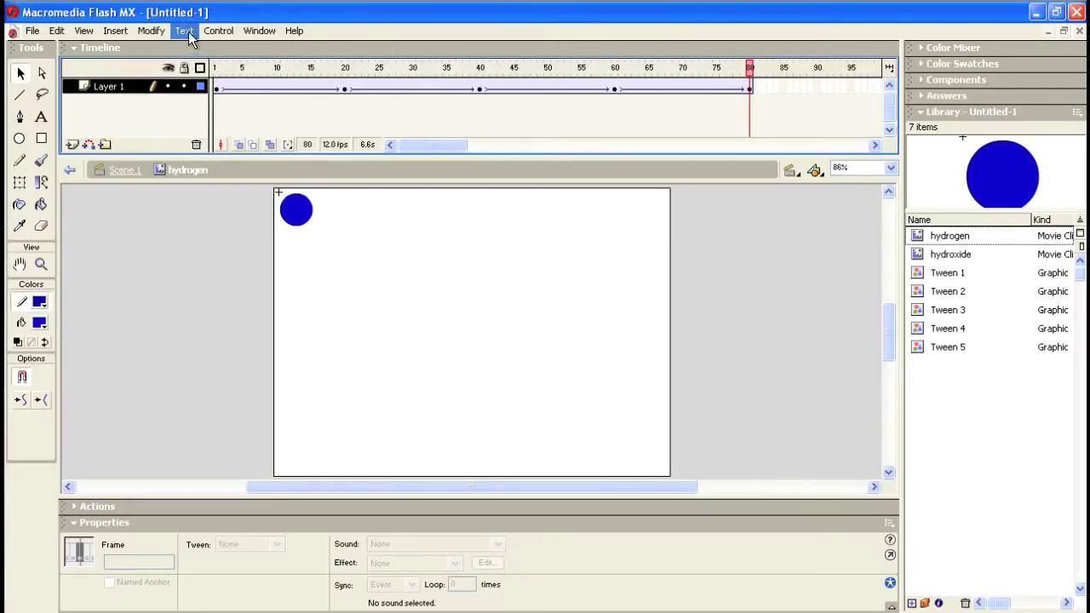
pyautogui.click(215, 31)
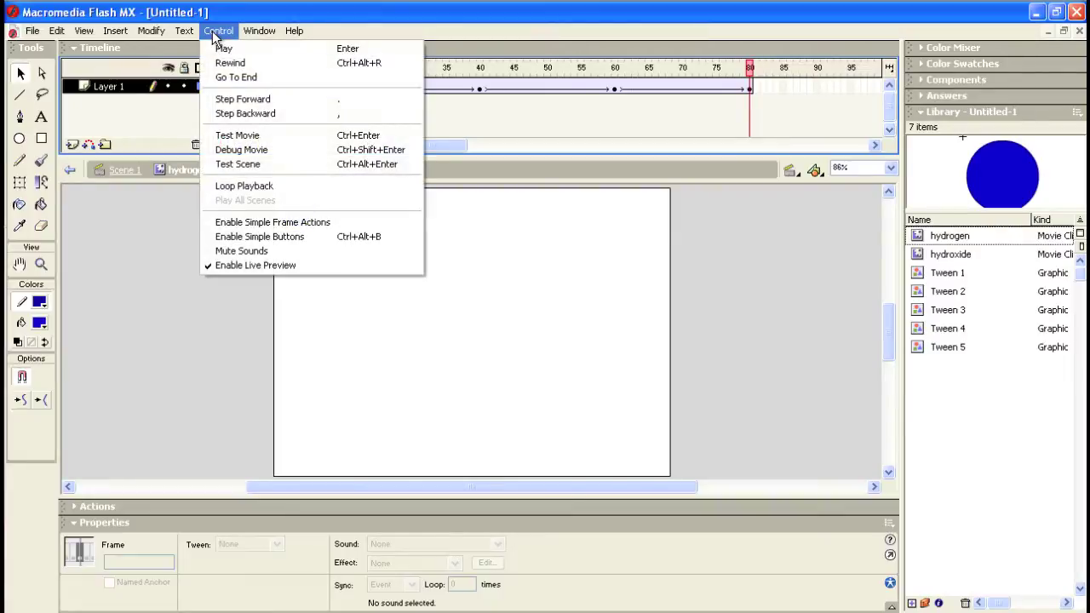
pyautogui.click(236, 138)
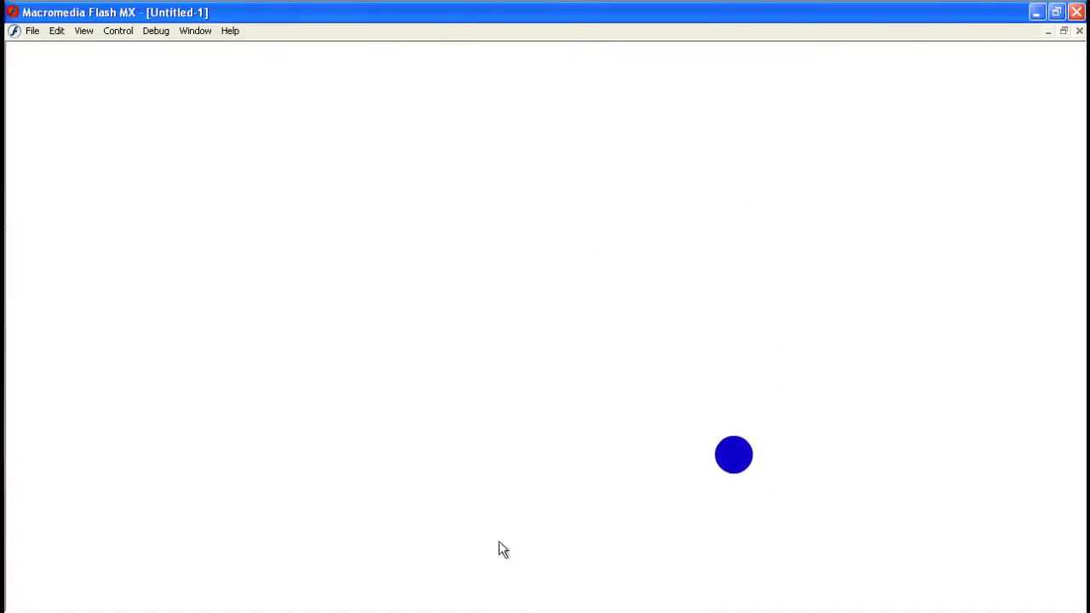
# View the test movie in a floating window beside the document, close it and maximize the document again.
pyautogui.click(1064, 31)
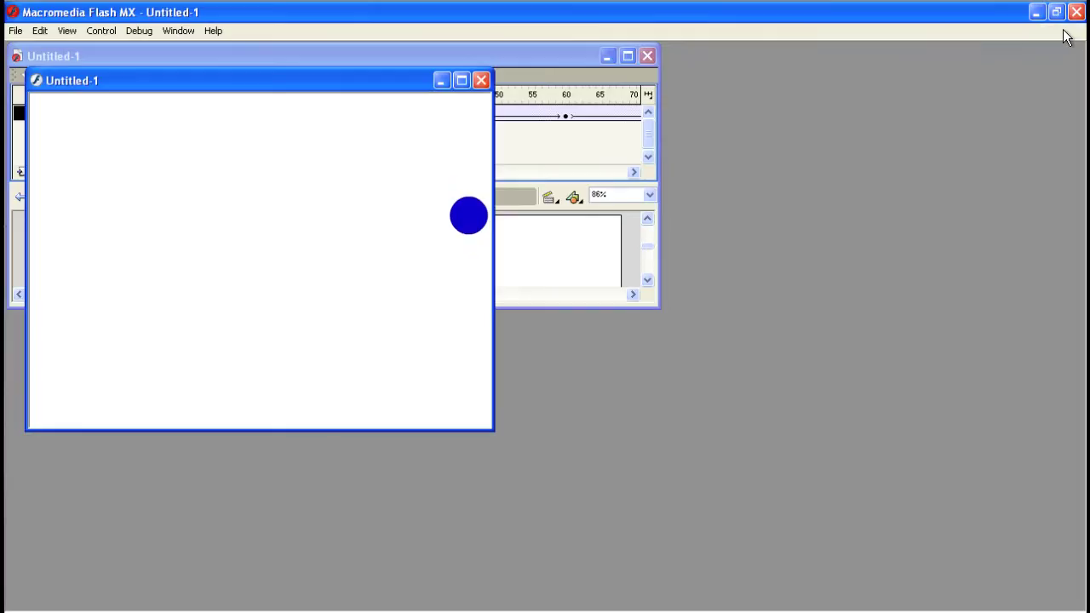
pyautogui.moveTo(332, 89); pyautogui.dragTo(849, 111)
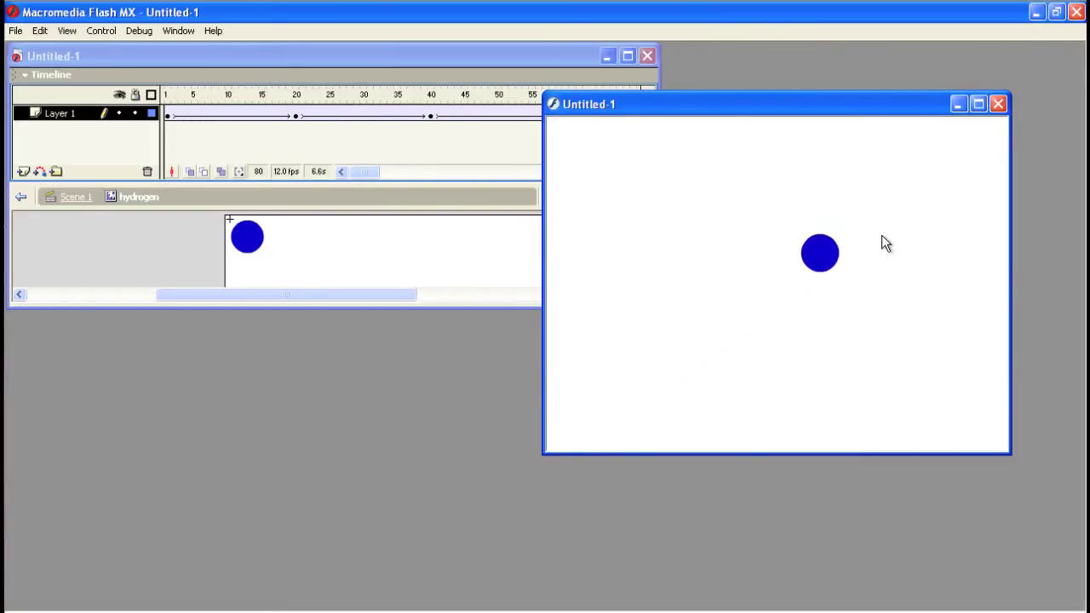
pyautogui.click(999, 104)
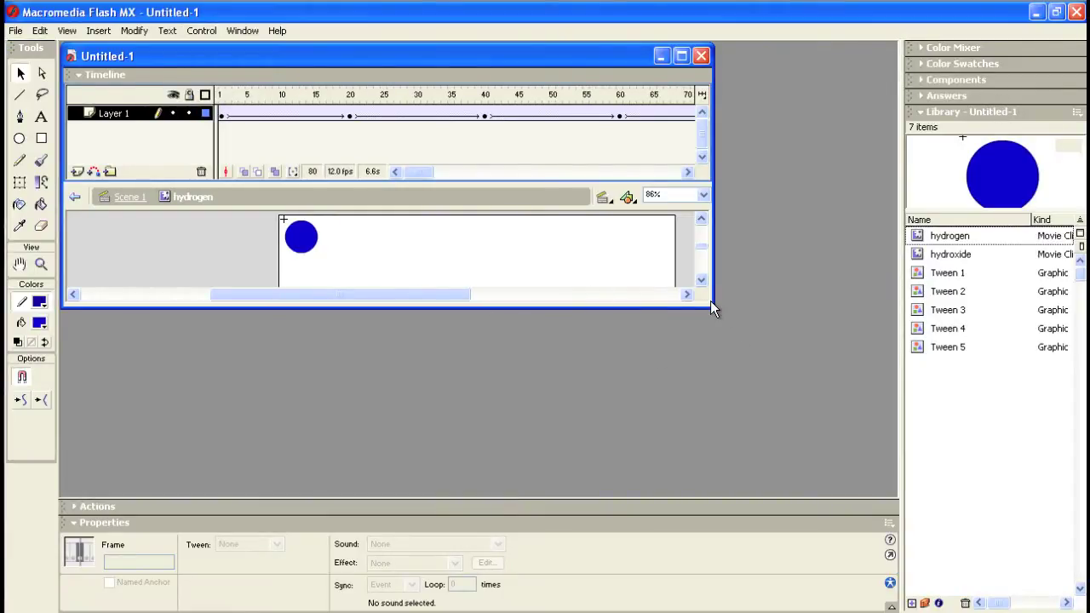
pyautogui.click(681, 57)
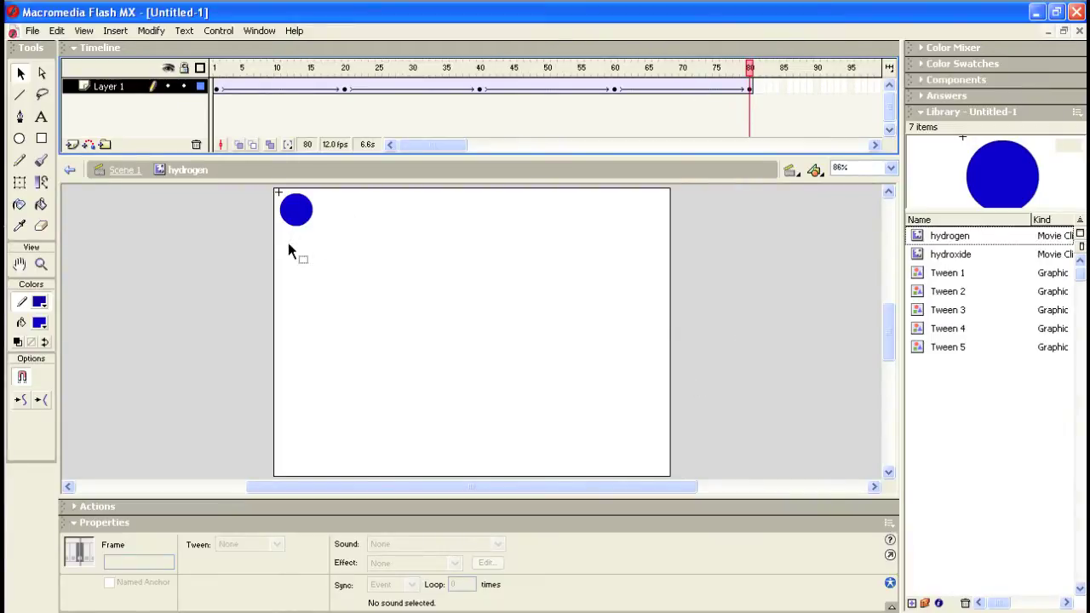
# Save the document as flash_watergame in the flash_watergame folder on the Desktop, as a Flash MX Document.
pyautogui.click(32, 30)
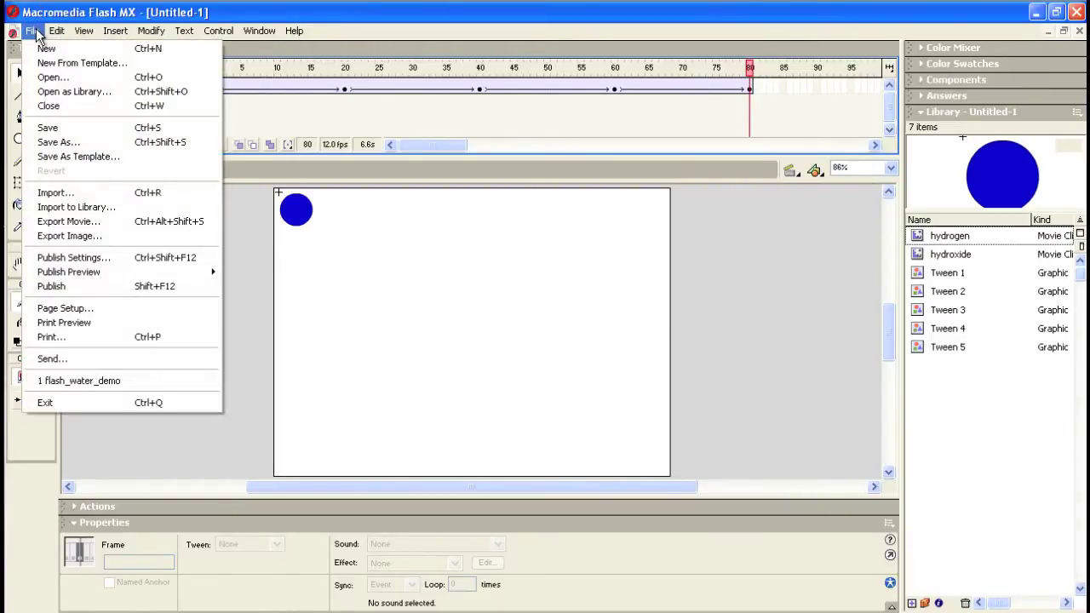
pyautogui.click(66, 142)
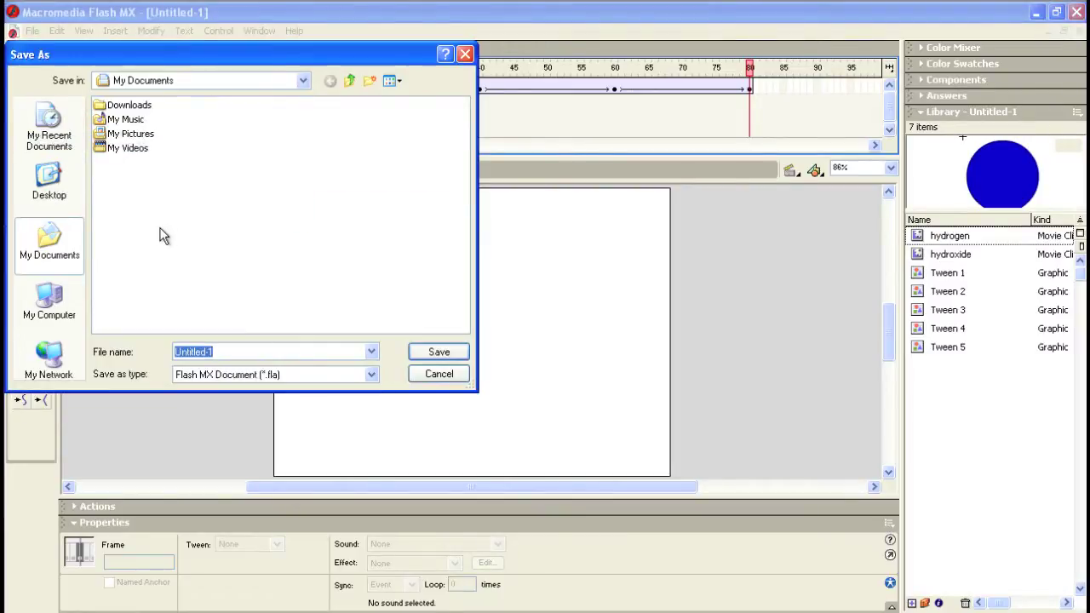
pyautogui.click(48, 186)
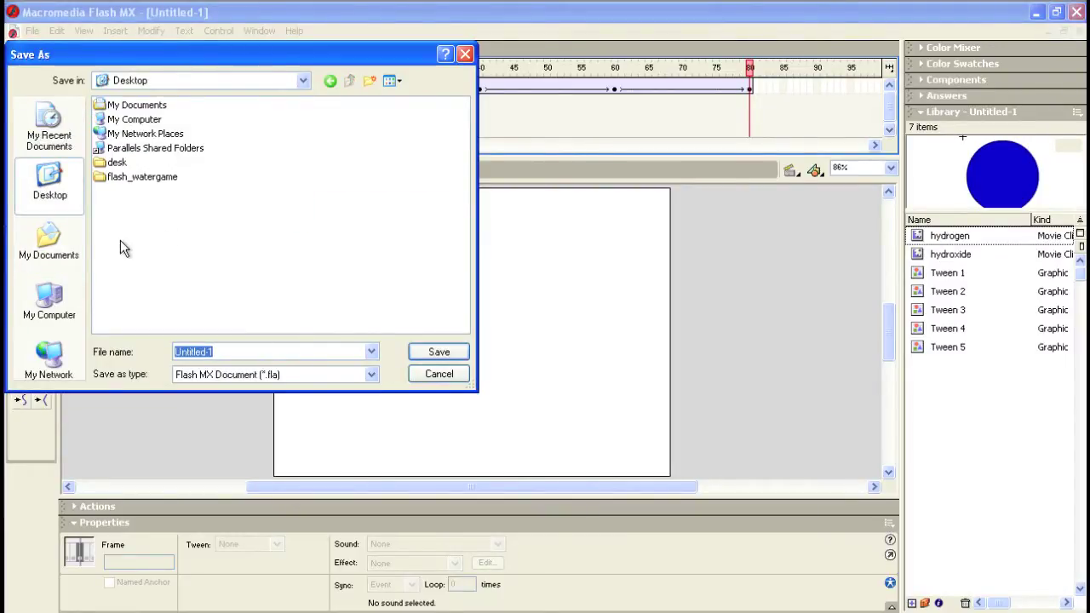
pyautogui.click(104, 182)
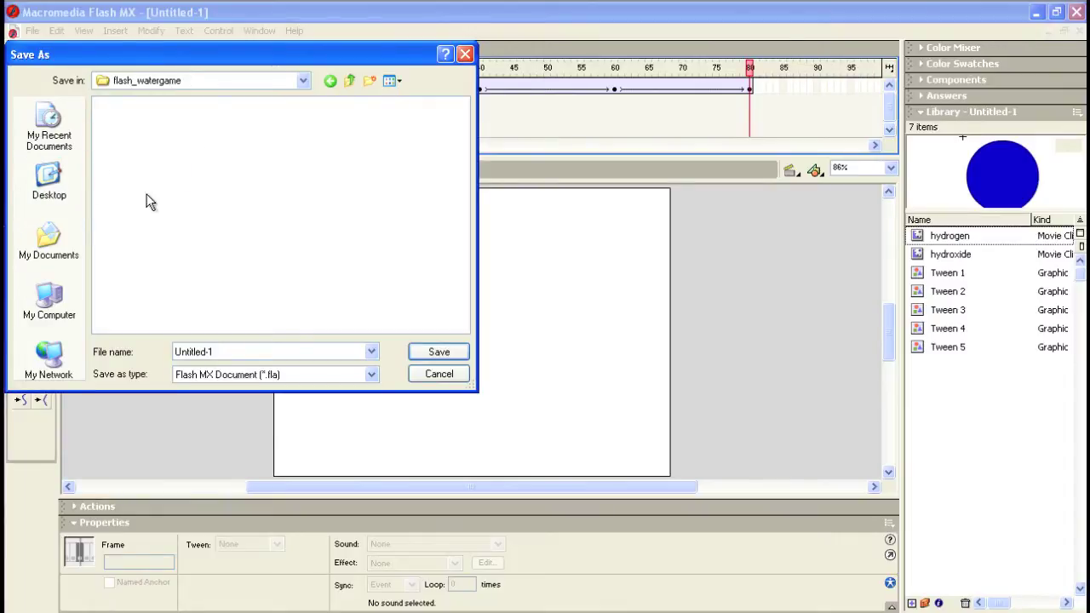
pyautogui.doubleClick(216, 351)
pyautogui.write('flash_watergame')
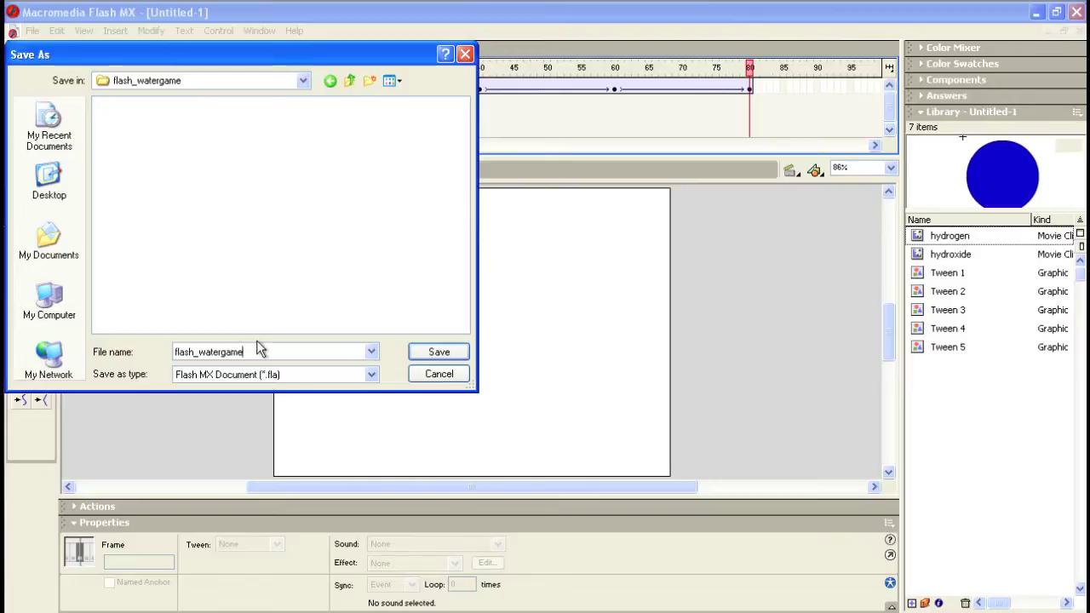
pyautogui.click(439, 352)
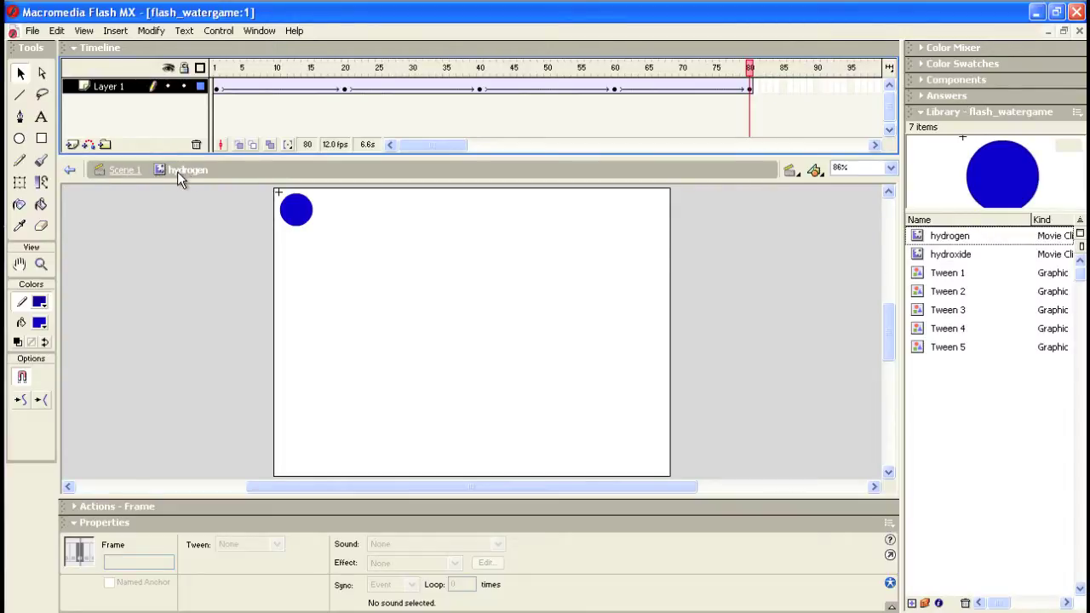
# Compare the Scene 1 timeline with the hydrogen clip's own timeline and return to Scene 1.
pyautogui.click(132, 178)
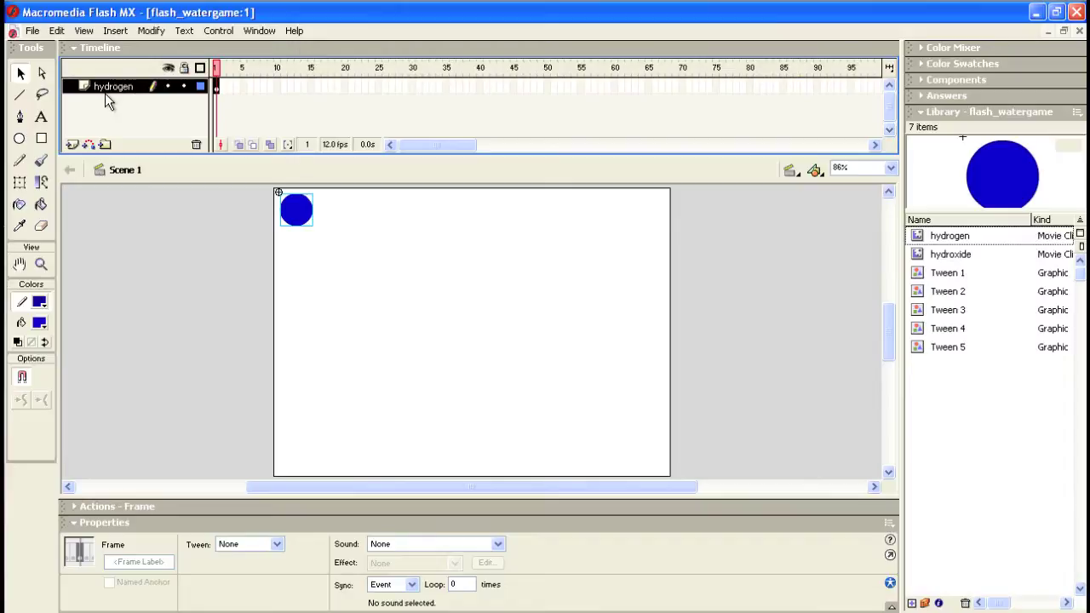
pyautogui.doubleClick(297, 215)
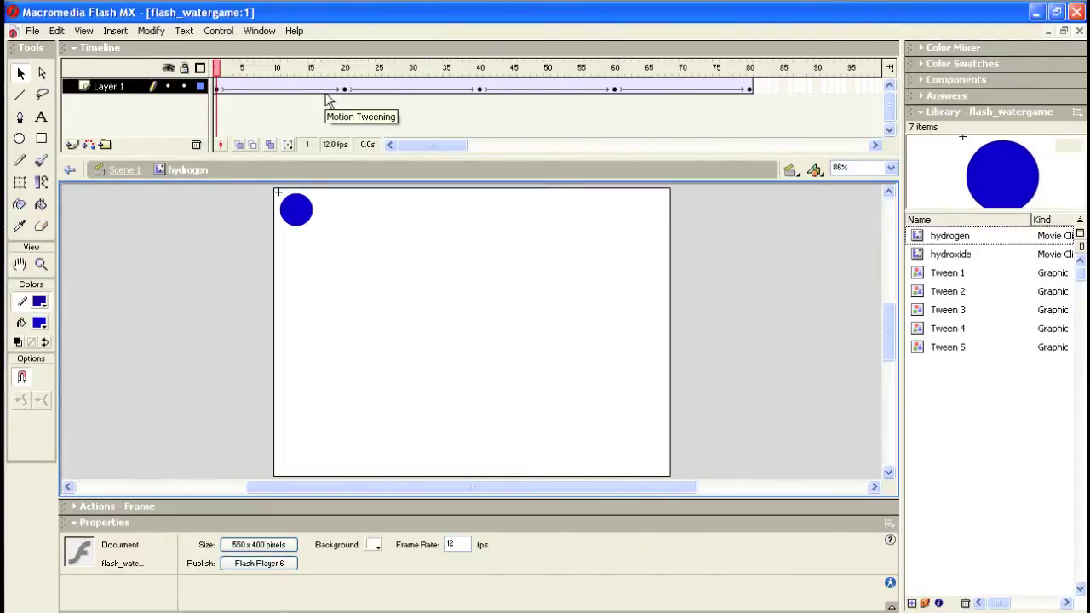
pyautogui.click(124, 170)
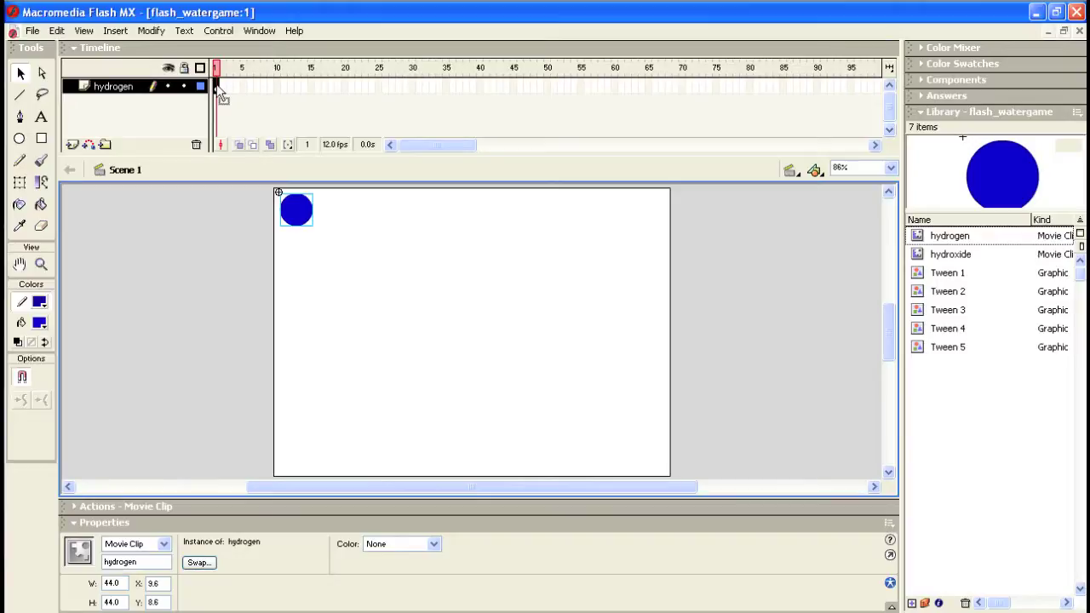
# Add a new layer above the hydrogen layer in Scene 1 and name it hydroxide.
pyautogui.click(249, 124)
pyautogui.click(72, 144)
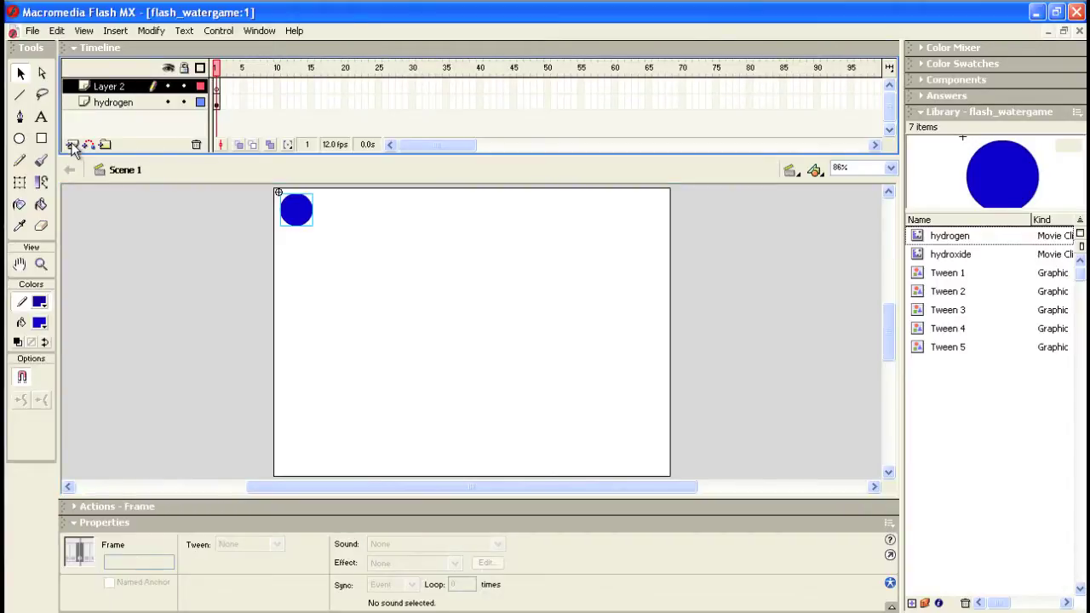
pyautogui.doubleClick(116, 87)
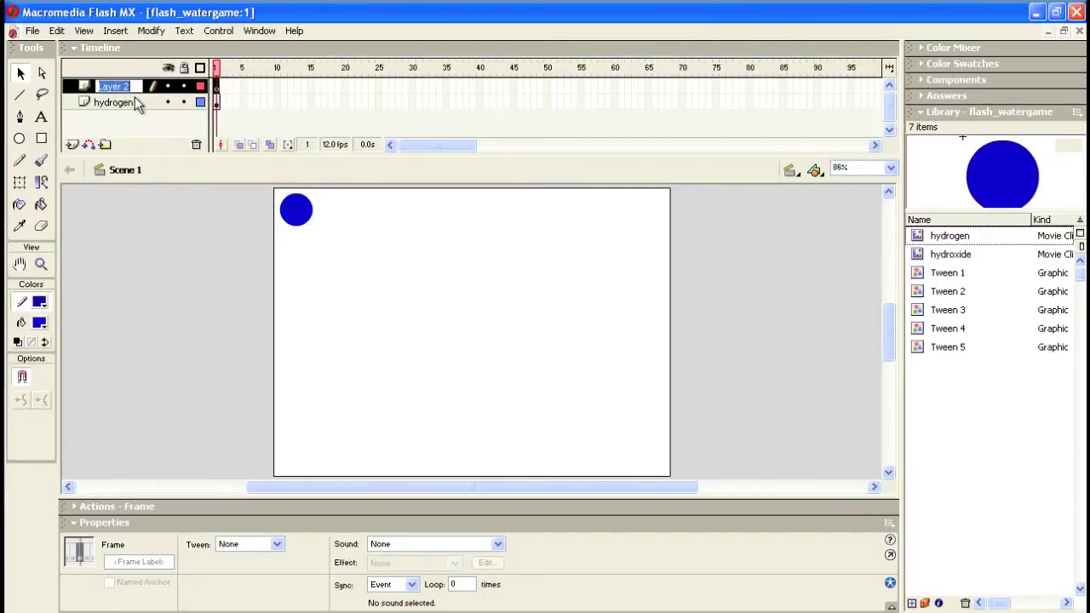
pyautogui.write('hydroxide')
pyautogui.press('Return')
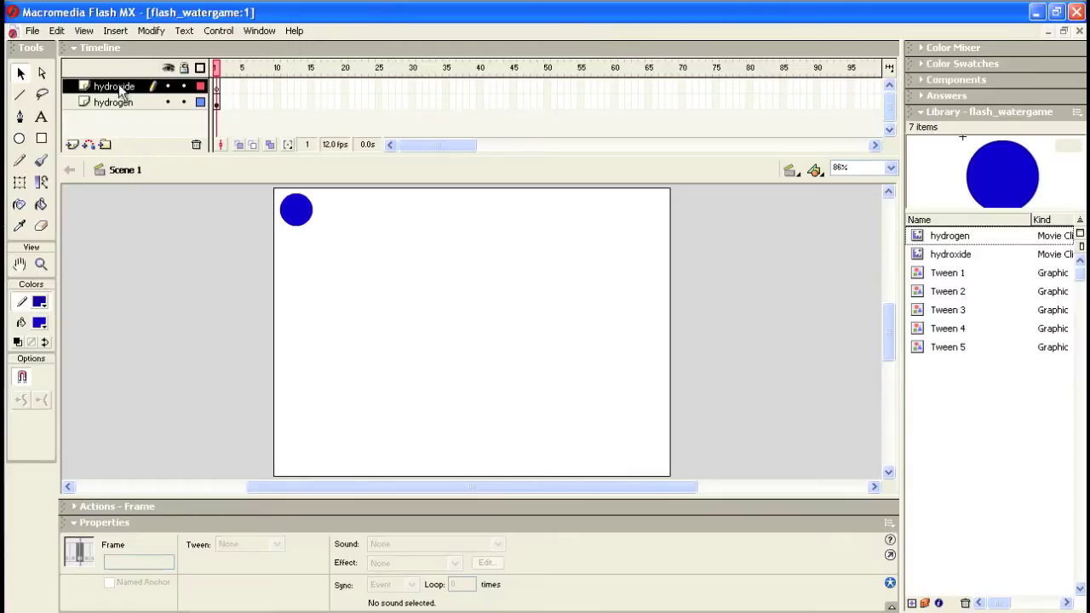
pyautogui.press('Return')
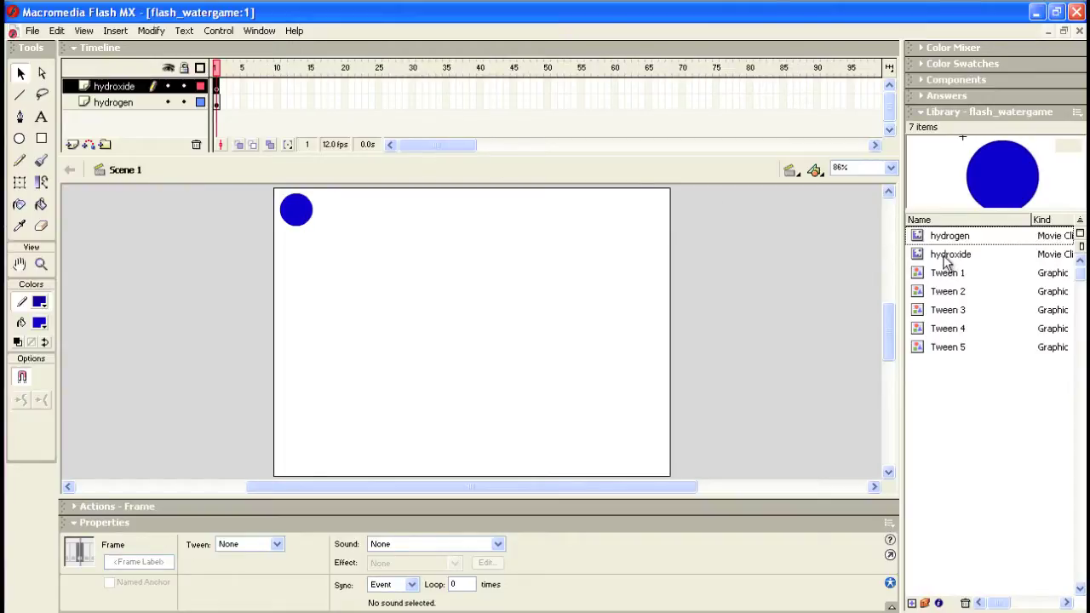
# Open the hydroxide movie clip from the library for editing and rename its Layer 1 as hydrogen.
pyautogui.moveTo(943, 262); pyautogui.dragTo(921, 257)
pyautogui.moveTo(919, 264)
pyautogui.mouseDown()
pyautogui.moveTo(545, 224)
pyautogui.moveTo(918, 260)
pyautogui.mouseUp()
pyautogui.doubleClick(920, 261)
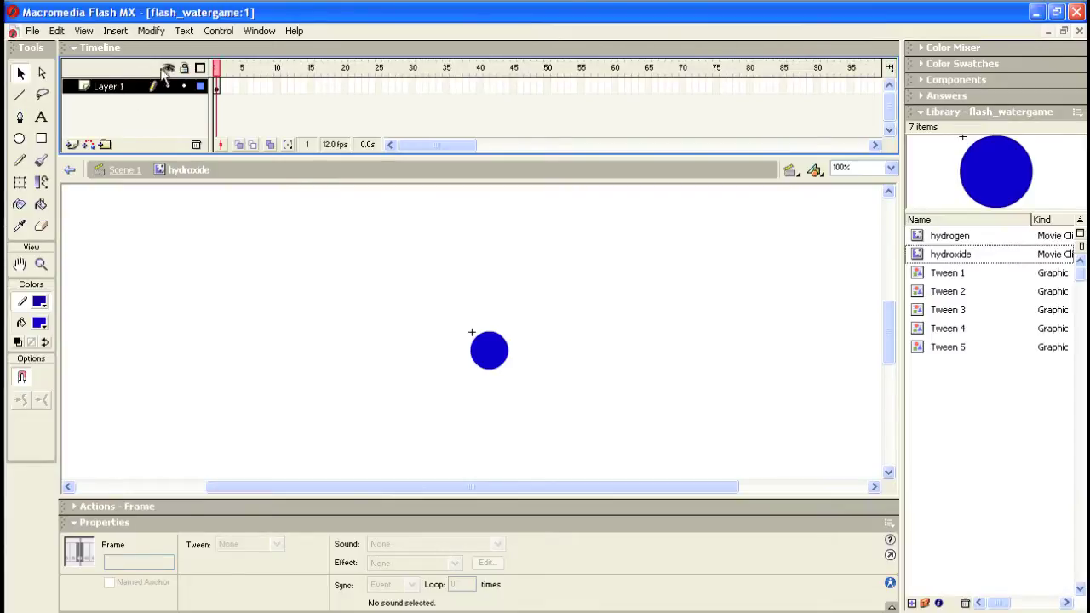
pyautogui.doubleClick(108, 85)
pyautogui.write('hydrogen')
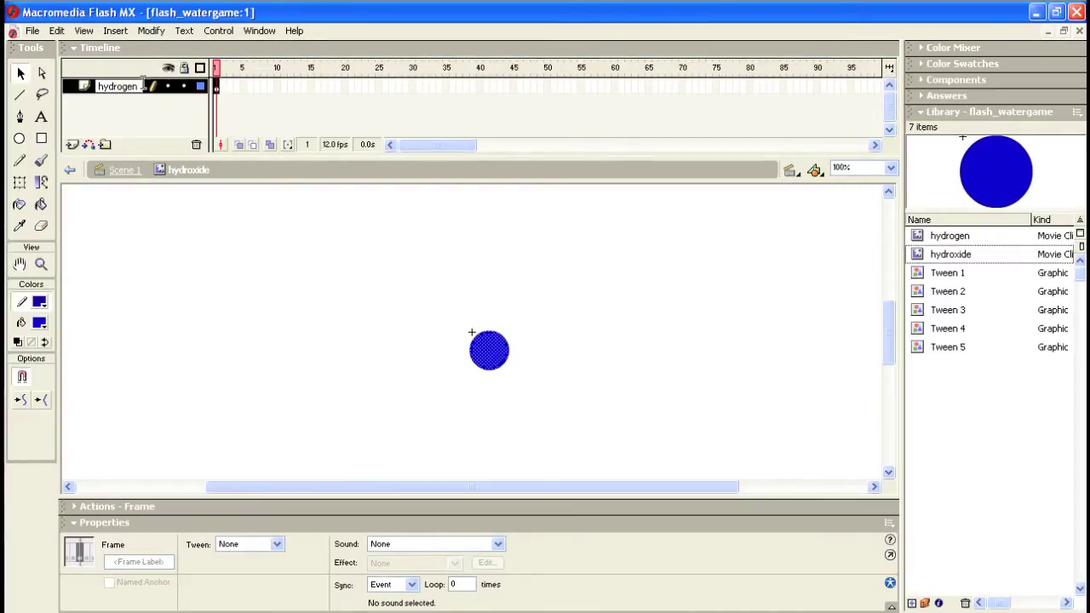
pyautogui.click(146, 106)
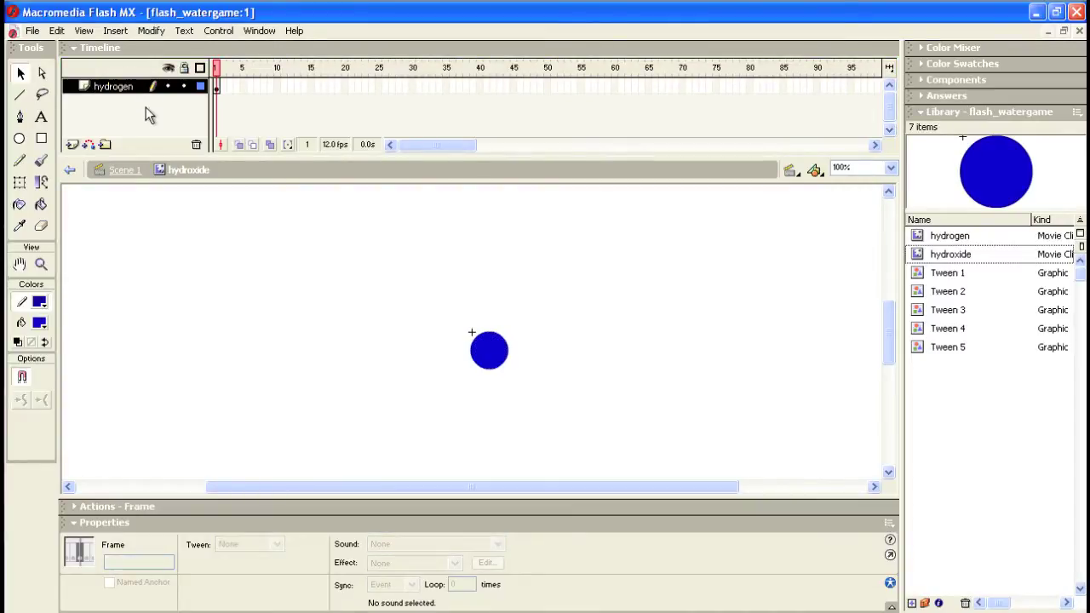
# Add a layer named oxygen inside the hydroxide clip and place it beneath the hydrogen layer.
pyautogui.click(73, 144)
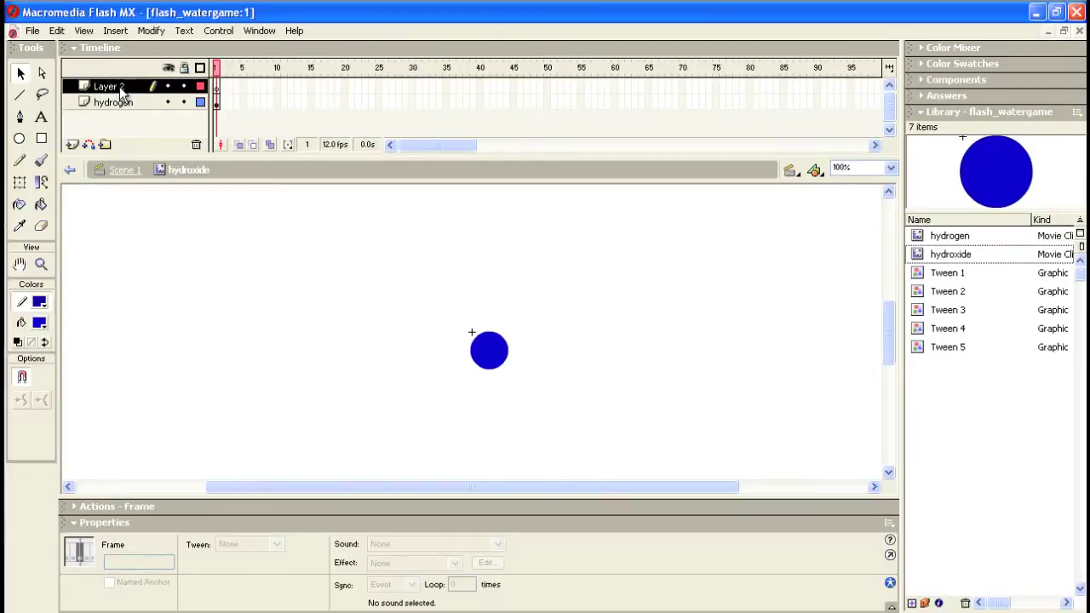
pyautogui.doubleClick(119, 86)
pyautogui.write('ox')
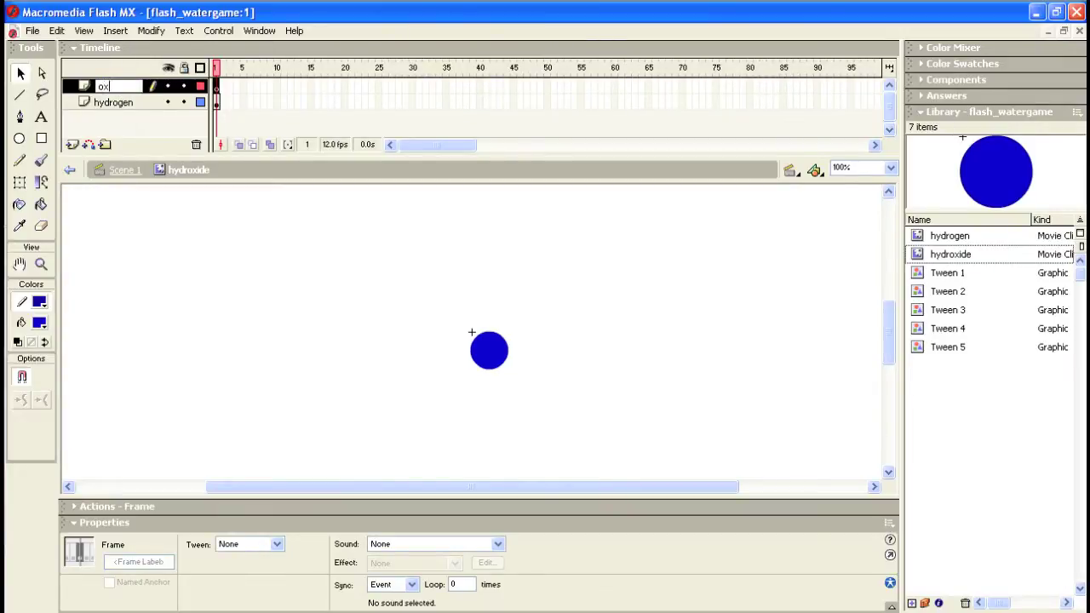
pyautogui.write('ygen')
pyautogui.click(181, 117)
pyautogui.click(109, 85)
pyautogui.moveTo(111, 106); pyautogui.dragTo(112, 105)
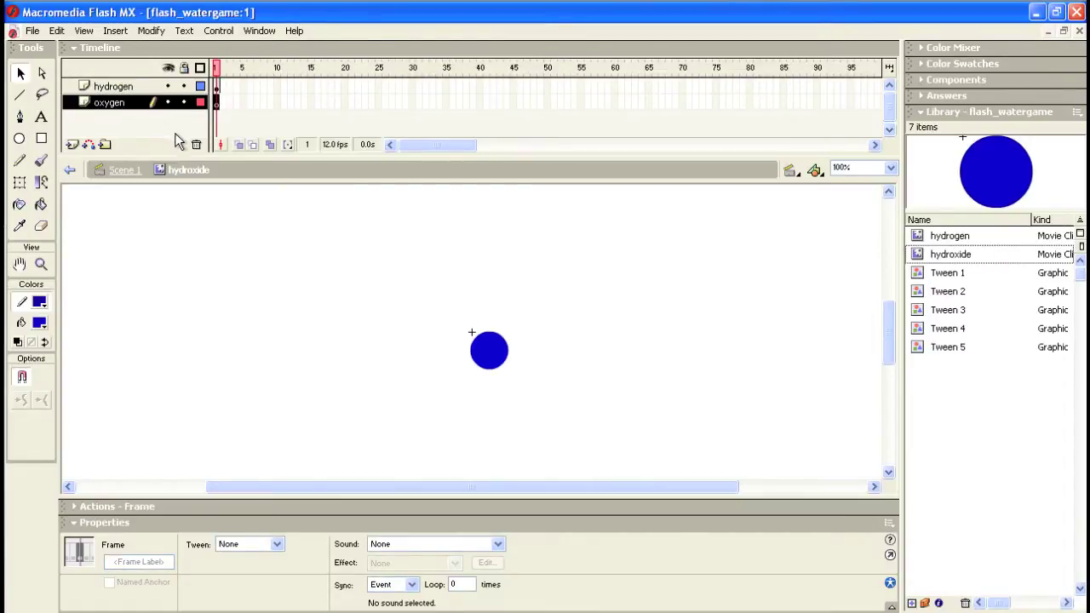
# Set the fill colour to bright red and the stroke colour to dark red.
pyautogui.click(39, 325)
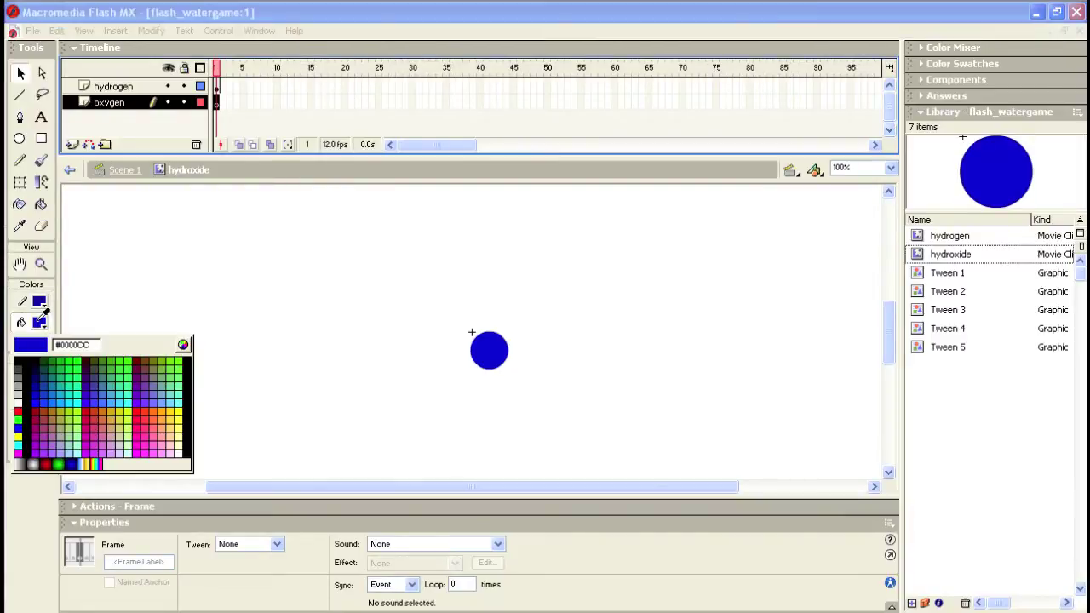
pyautogui.click(21, 407)
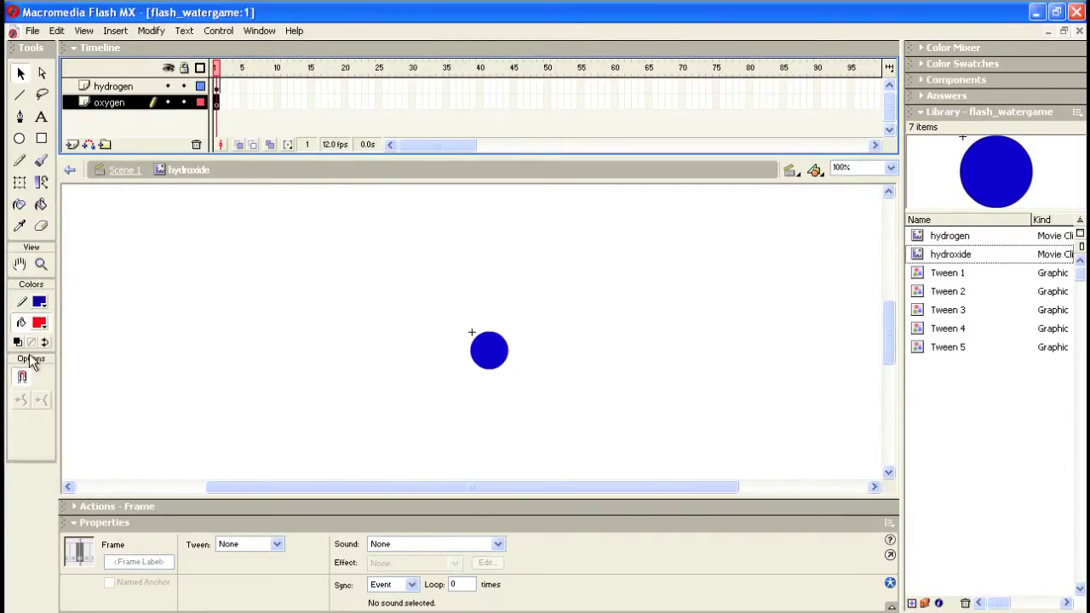
pyautogui.click(39, 303)
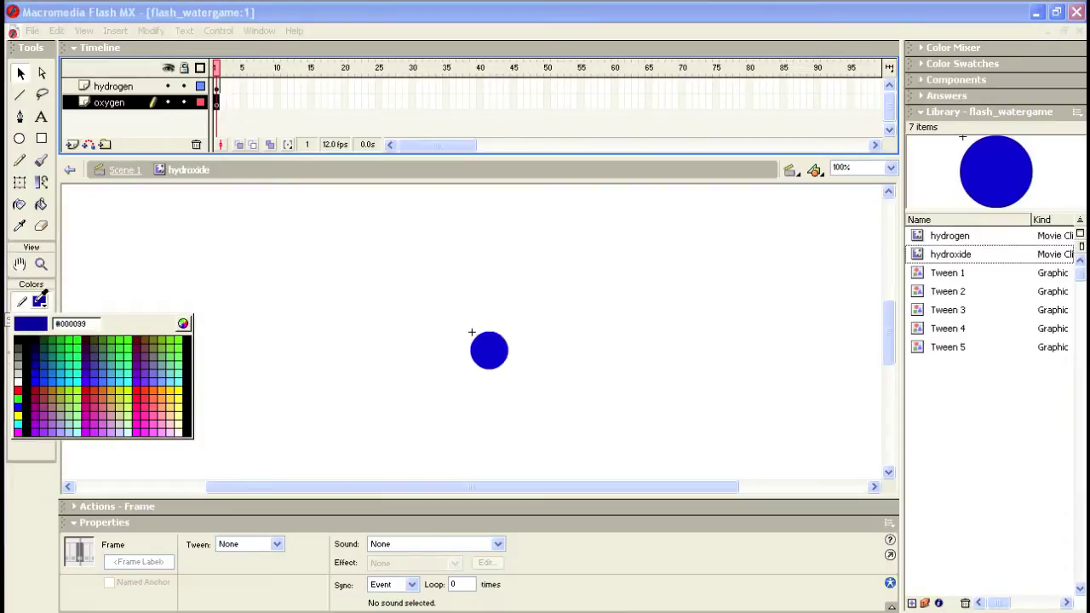
pyautogui.click(36, 389)
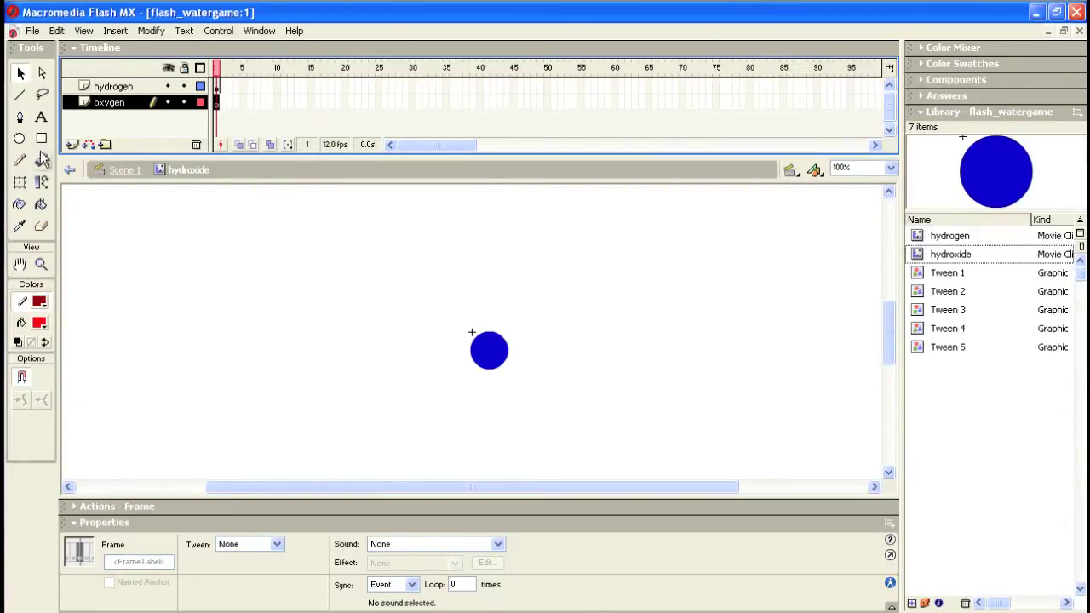
# Draw a red circle larger than the blue one on the oxygen layer, starting from the blue circle's centre and extending down to the right.
pyautogui.click(19, 138)
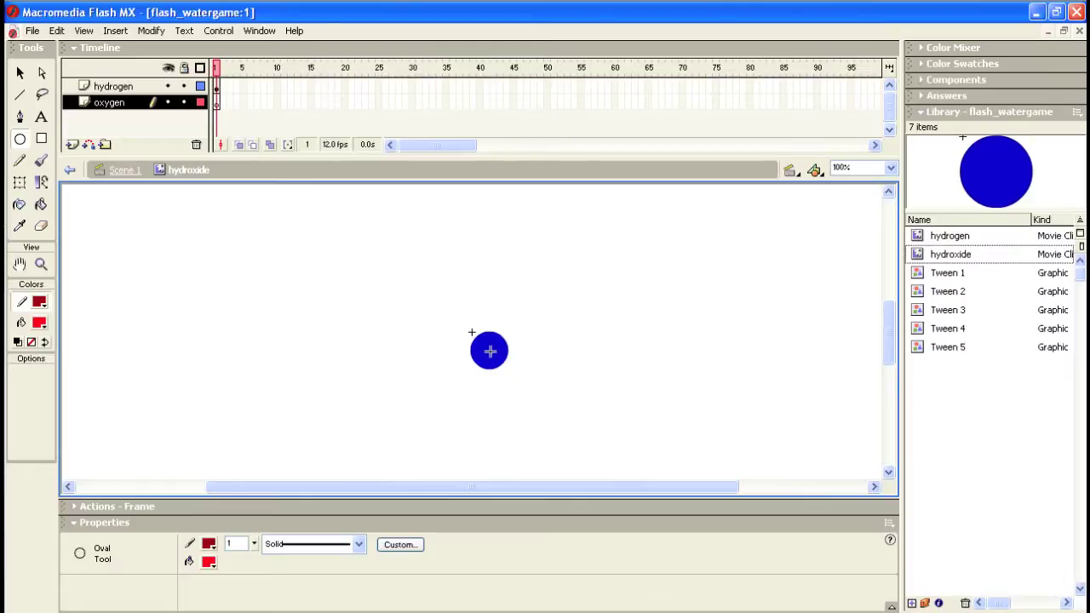
pyautogui.moveTo(490, 351); pyautogui.dragTo(559, 413)
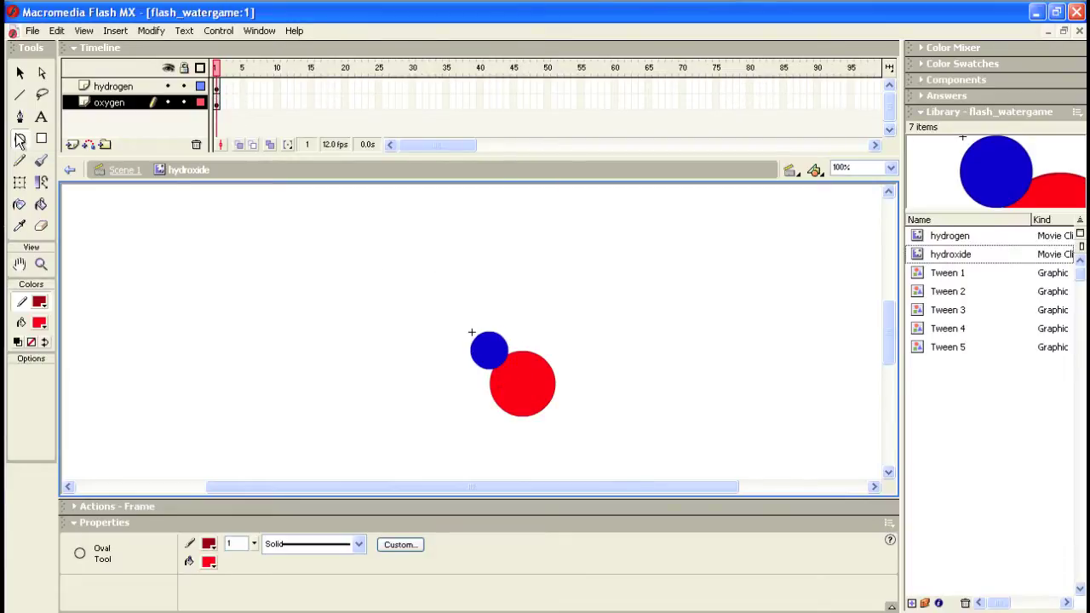
pyautogui.click(20, 73)
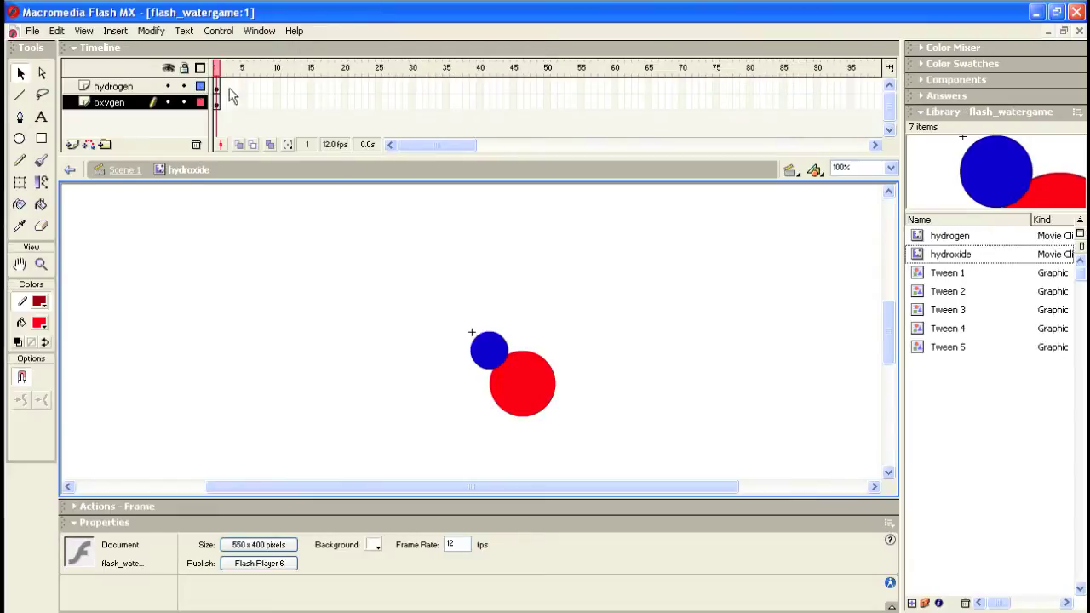
# Move the blue hydrogen circle over to the red circle's upper-right edge, at X 62, Y 0.
pyautogui.click(217, 87)
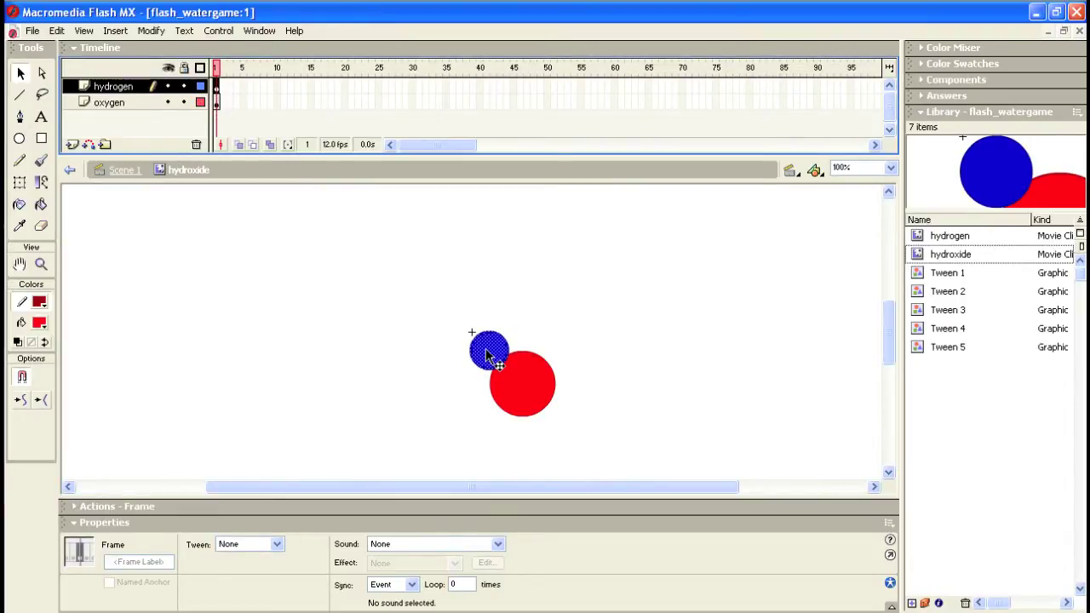
pyautogui.moveTo(480, 352); pyautogui.dragTo(544, 351)
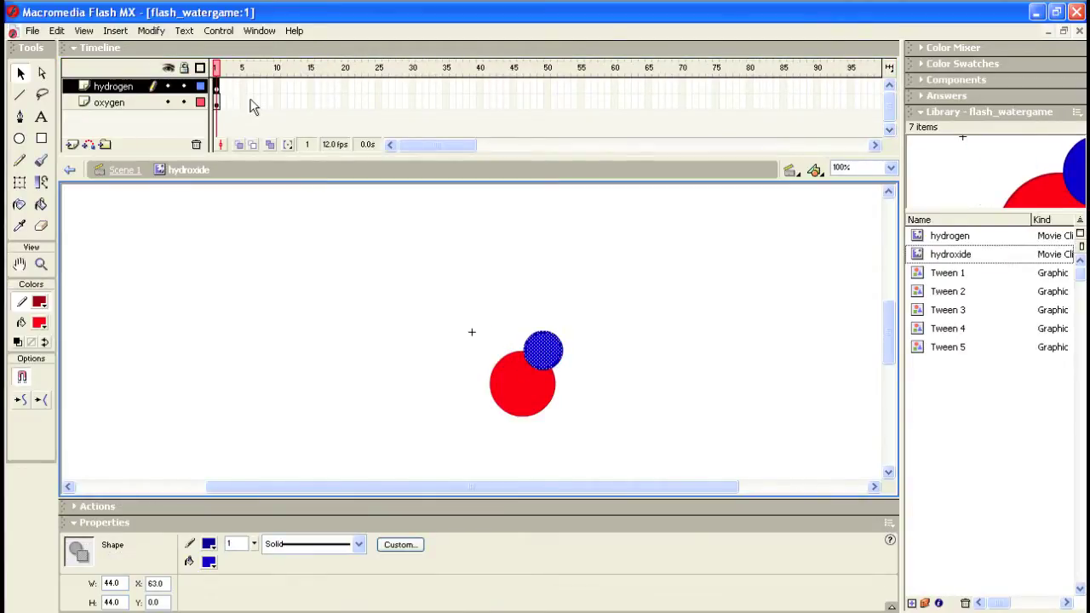
pyautogui.press('Left')
pyautogui.press('Left')
pyautogui.press('Left')
pyautogui.press('Left')
pyautogui.press('Left')
pyautogui.press('Right')
pyautogui.press('Right')
pyautogui.press('Right')
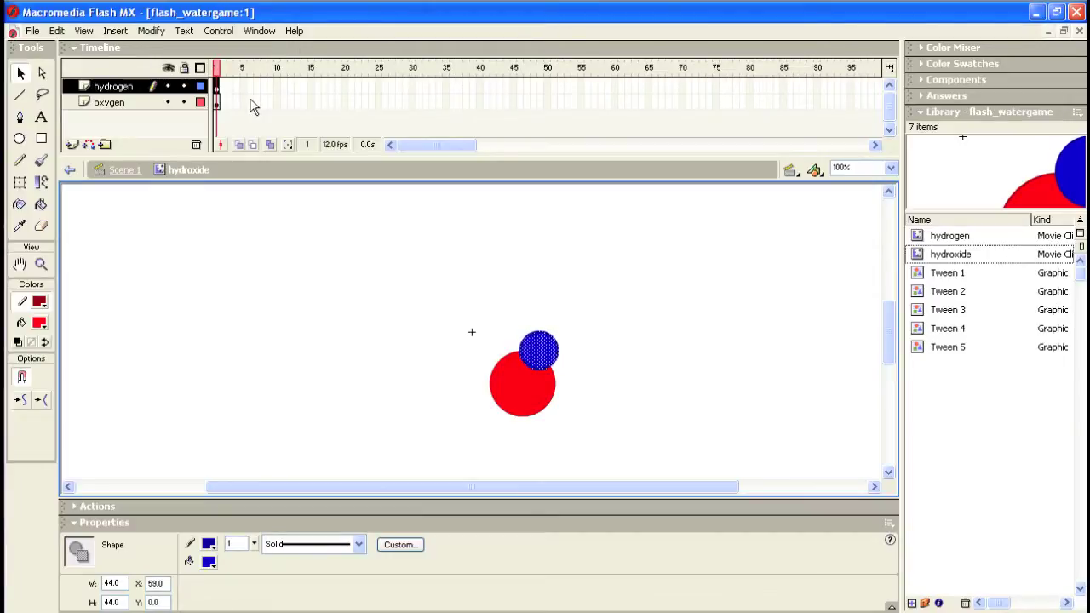
pyautogui.press('Right')
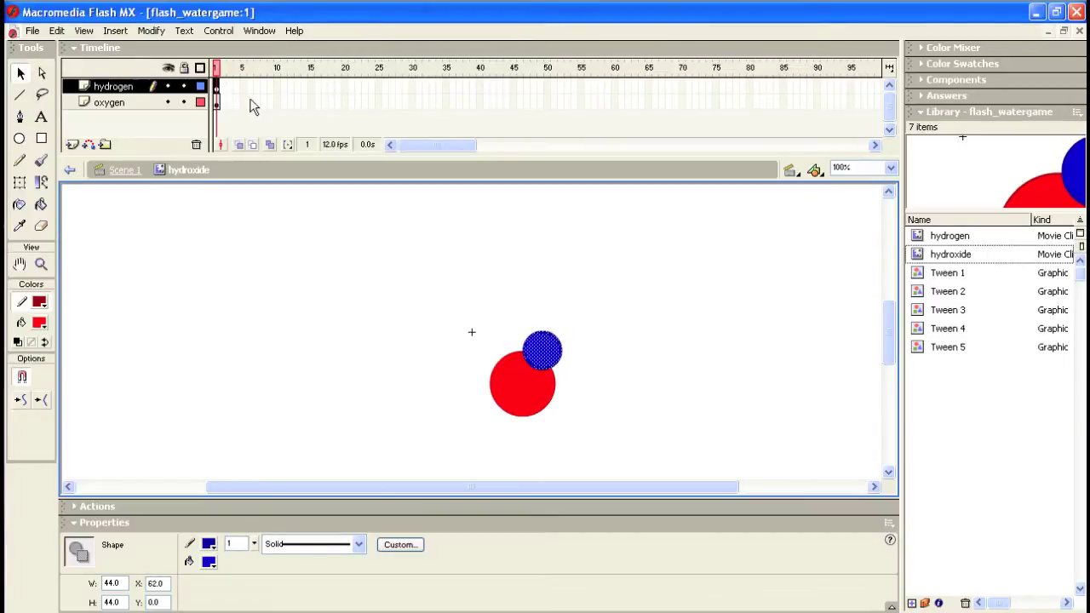
# Nudge the red oxygen circle left and up until its upper-left side meets the clip's registration point.
pyautogui.click(216, 102)
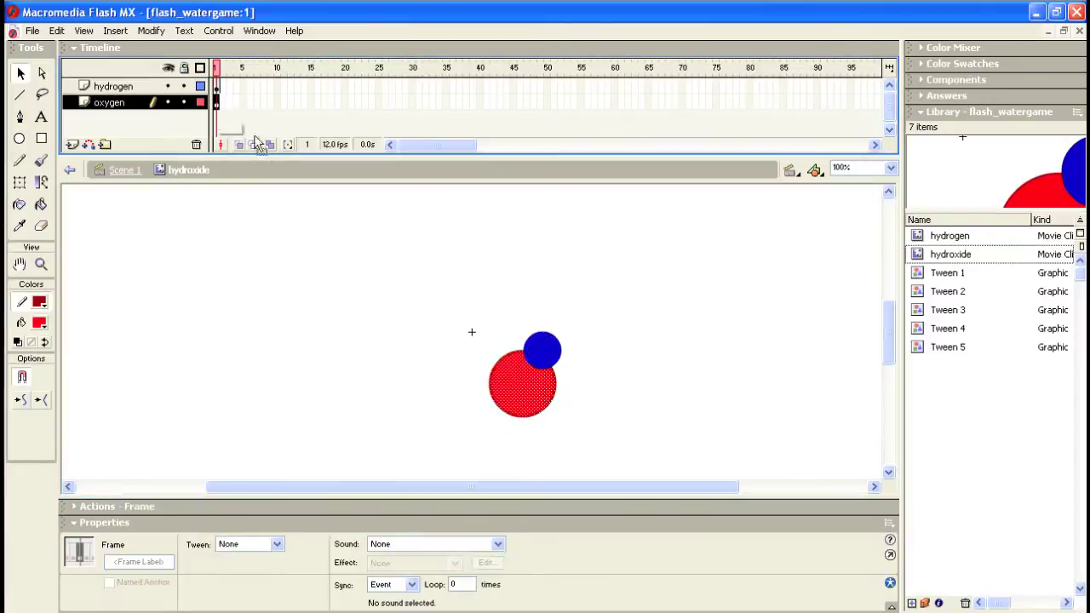
pyautogui.press('Left')
pyautogui.press('Left')
pyautogui.press('Left')
pyautogui.press('Left')
pyautogui.press('Left')
pyautogui.press('Left')
pyautogui.press('Left')
pyautogui.press('Left')
pyautogui.press('Left')
pyautogui.press('Left')
pyautogui.press('Left')
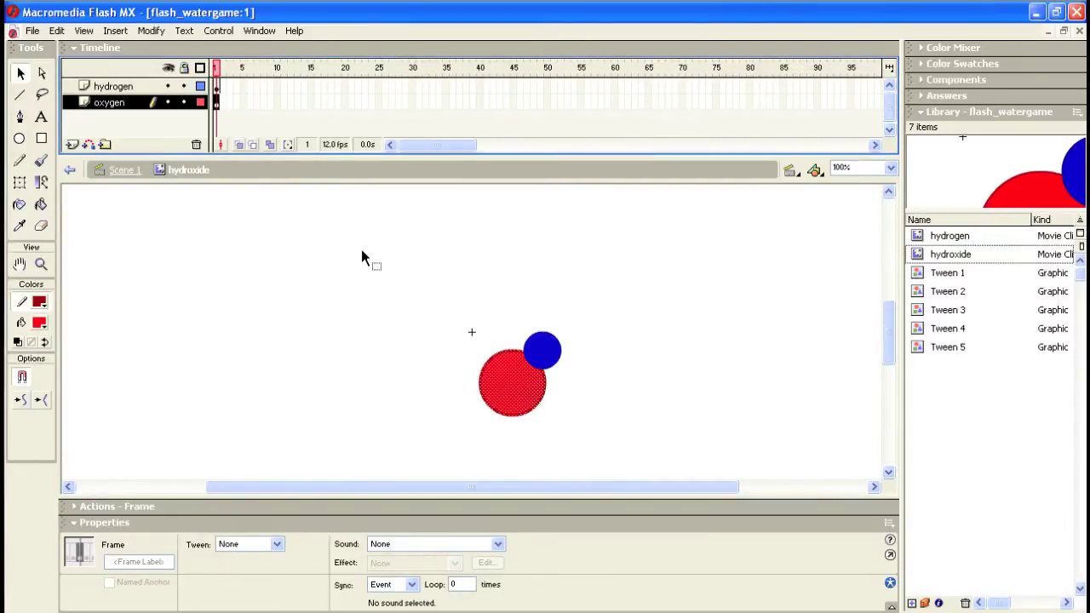
pyautogui.press('Up')
pyautogui.press('Up')
pyautogui.press('Up')
pyautogui.press('Up')
pyautogui.press('Up')
pyautogui.press('Up')
pyautogui.press('Up')
pyautogui.press('Up')
pyautogui.press('Up')
pyautogui.press('Up')
pyautogui.press('Up')
pyautogui.press('Up')
pyautogui.press('Up')
pyautogui.press('Up')
pyautogui.press('Up')
pyautogui.press('Up')
pyautogui.press('Up')
pyautogui.press('Up')
pyautogui.press('Up')
pyautogui.press('Up')
pyautogui.press('Up')
pyautogui.press('Up')
pyautogui.press('Up')
pyautogui.press('Up')
pyautogui.press('Up')
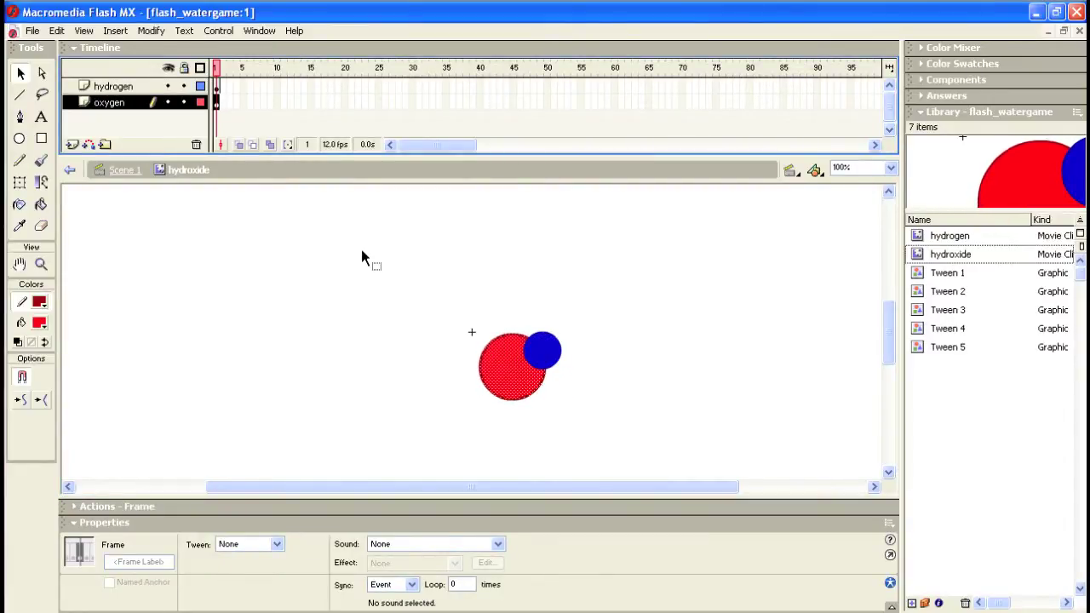
pyautogui.press('Left')
pyautogui.press('Left')
pyautogui.press('Left')
pyautogui.press('Left')
pyautogui.press('Left')
pyautogui.press('Left')
pyautogui.press('Left')
pyautogui.press('Left')
pyautogui.press('Left')
pyautogui.press('Left')
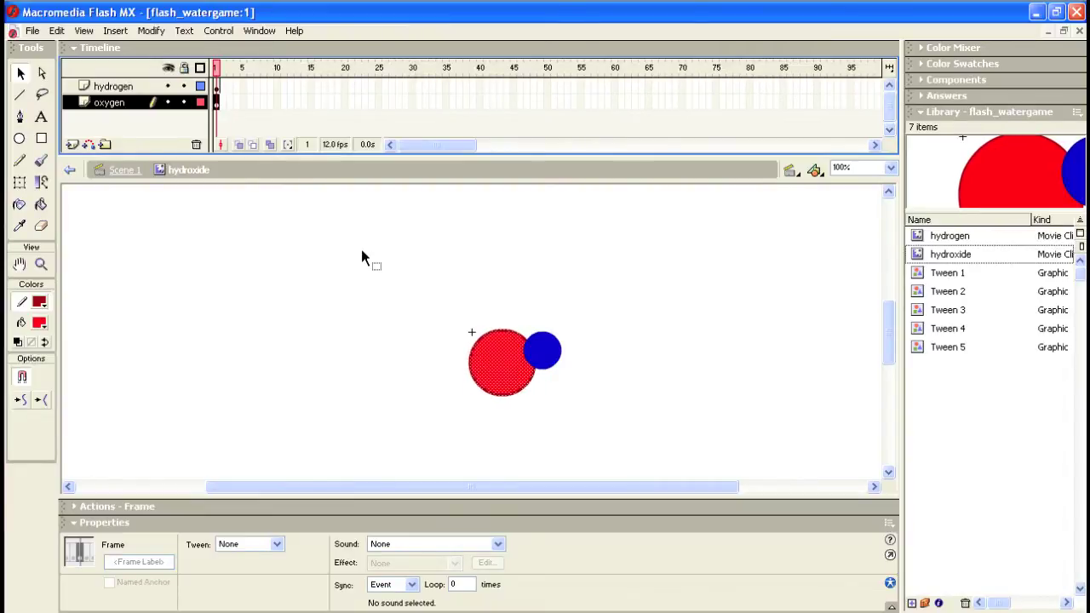
pyautogui.press('Right')
pyautogui.press('Right')
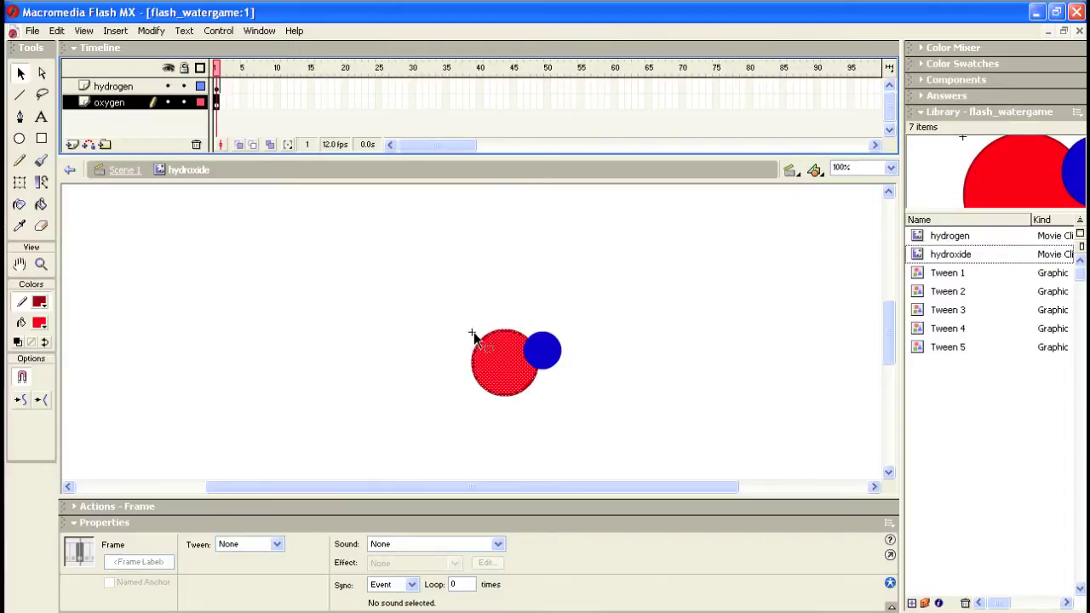
pyautogui.press('Left')
pyautogui.press('Left')
pyautogui.press('Left')
pyautogui.press('Up')
pyautogui.press('Up')
pyautogui.press('Up')
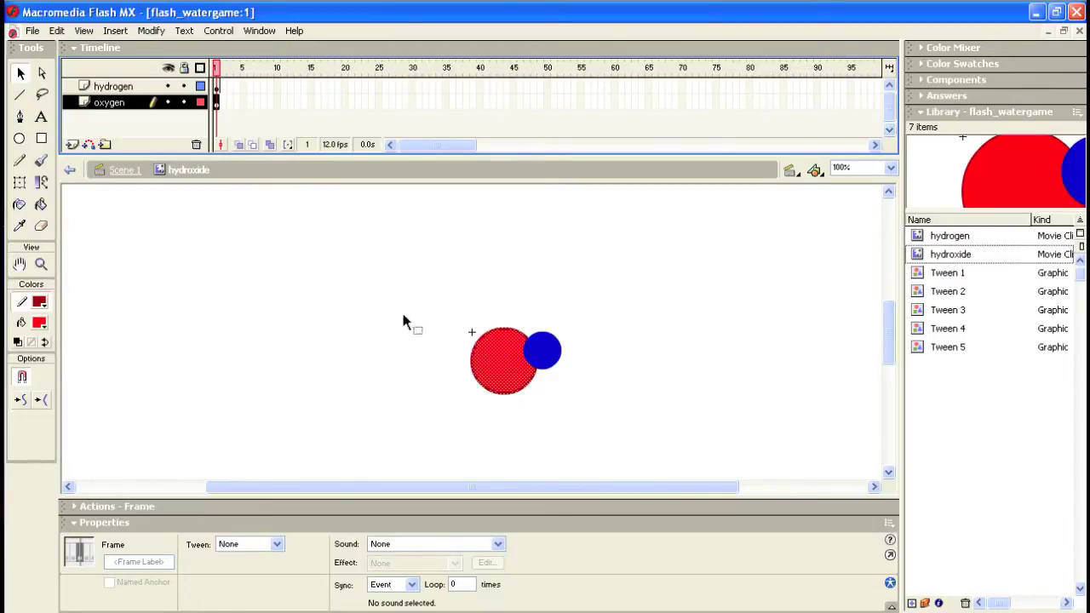
# Nudge the blue hydrogen circle up and left onto the oxygen circle's upper-right edge, and deselect it.
pyautogui.click(217, 87)
pyautogui.press('Up')
pyautogui.press('Up')
pyautogui.press('Up')
pyautogui.press('Up')
pyautogui.press('Up')
pyautogui.press('Up')
pyautogui.press('Up')
pyautogui.press('Up')
pyautogui.press('Up')
pyautogui.press('Up')
pyautogui.press('Up')
pyautogui.press('Up')
pyautogui.press('Up')
pyautogui.press('Up')
pyautogui.press('Up')
pyautogui.press('Up')
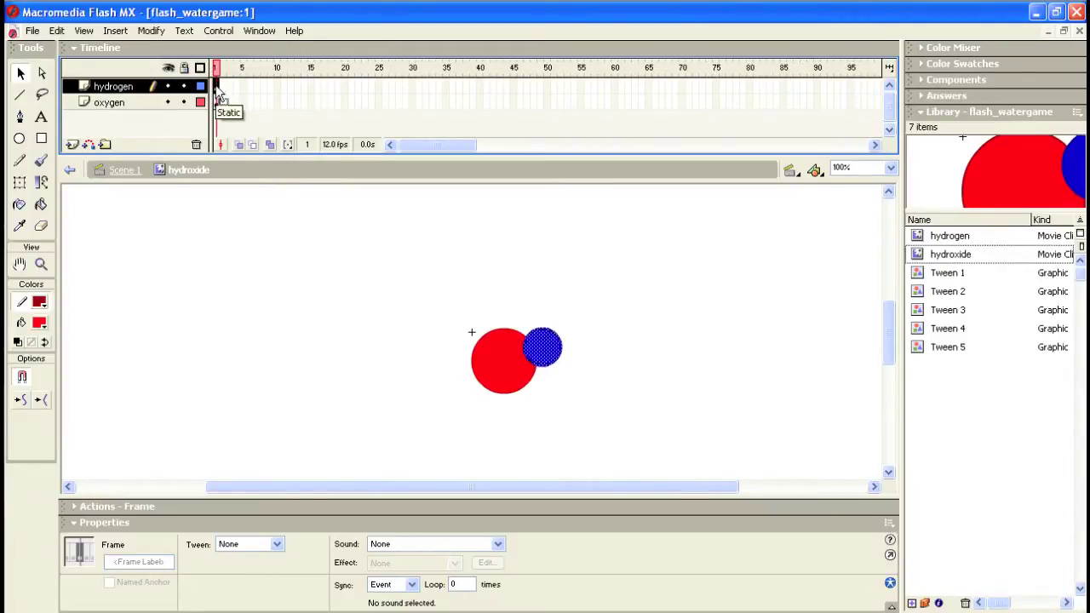
pyautogui.press('Left')
pyautogui.press('Left')
pyautogui.press('Left')
pyautogui.press('Left')
pyautogui.press('Left')
pyautogui.press('Left')
pyautogui.press('Left')
pyautogui.press('Left')
pyautogui.press('Left')
pyautogui.press('Left')
pyautogui.press('Left')
pyautogui.press('Left')
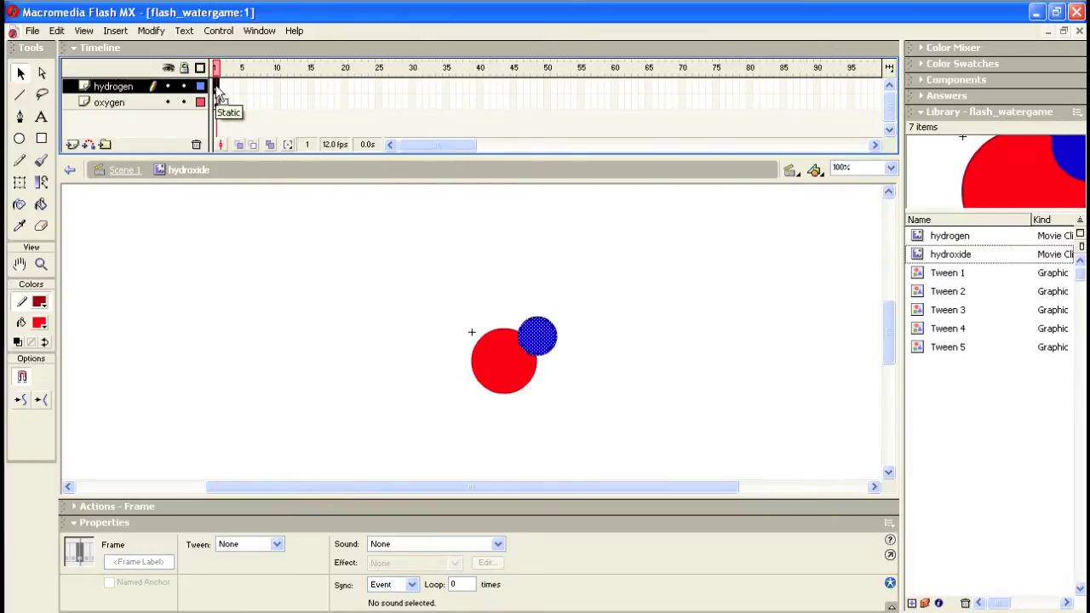
pyautogui.press('Left')
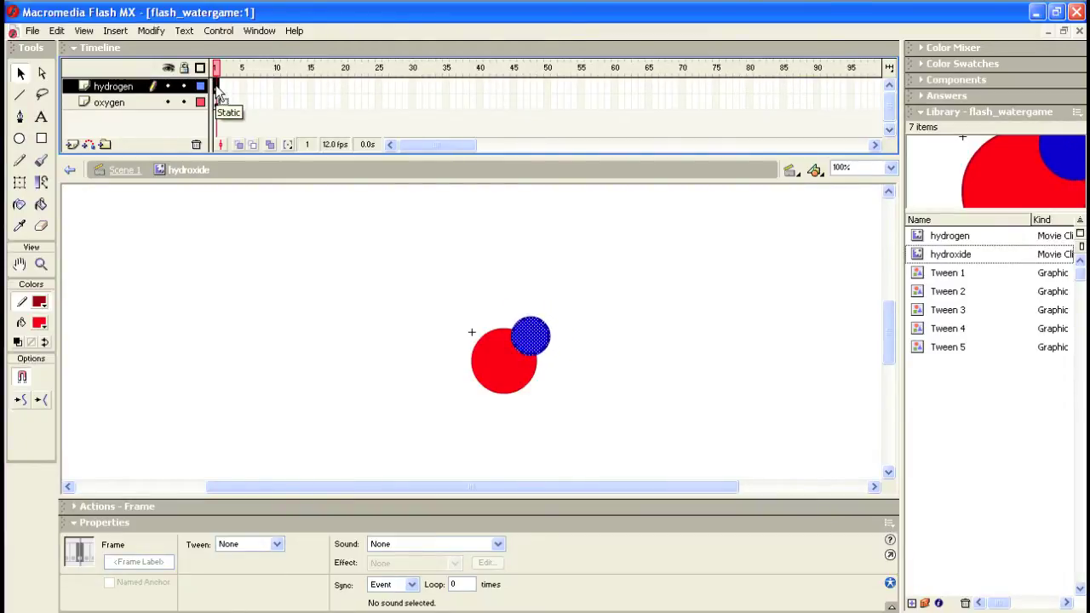
pyautogui.press('Up')
pyautogui.press('Up')
pyautogui.press('Up')
pyautogui.press('Up')
pyautogui.press('Left')
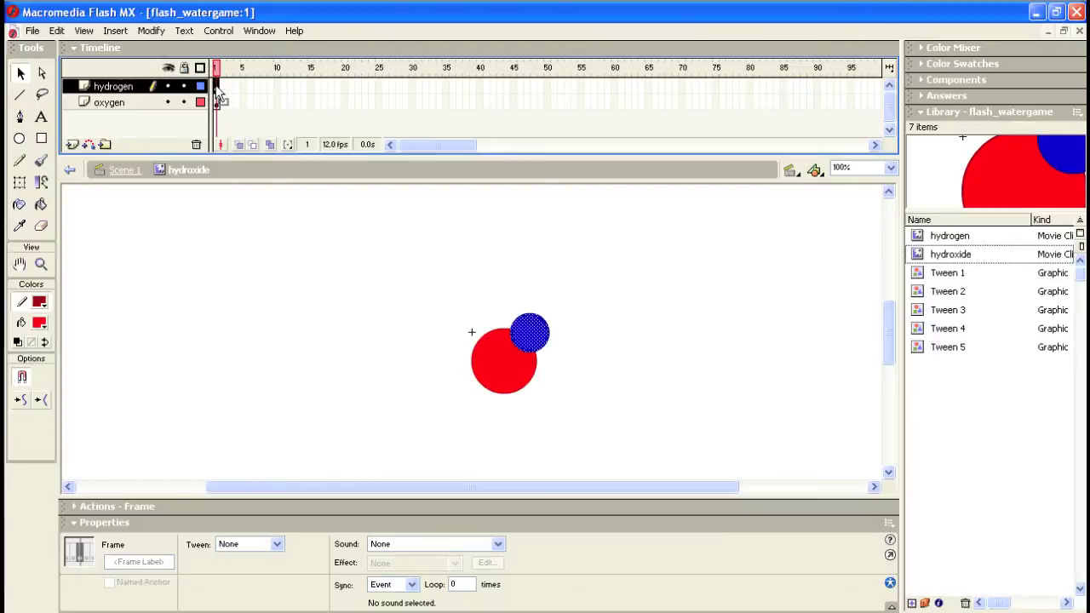
pyautogui.click(190, 170)
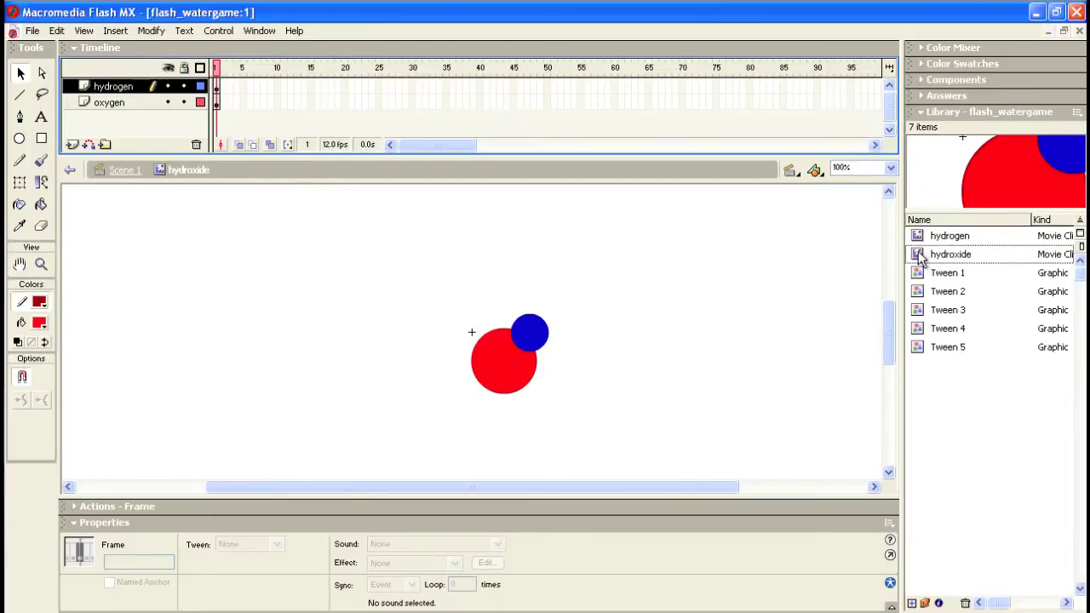
# Return to Scene 1 and place an instance of the hydroxide clip mid-stage in frame 1 of the hydroxide layer.
pyautogui.click(124, 171)
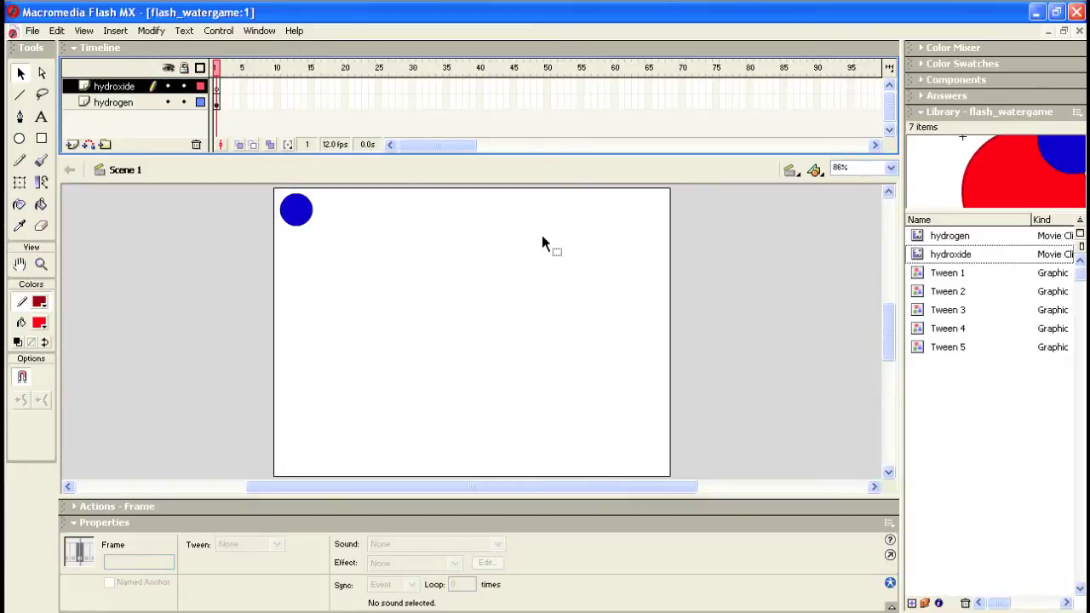
pyautogui.click(217, 87)
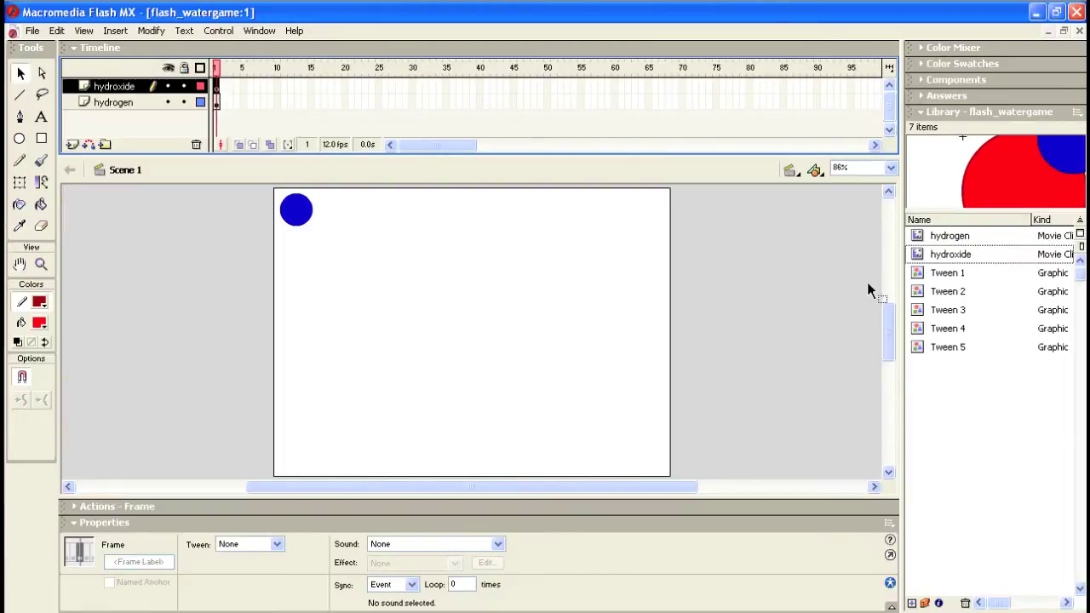
pyautogui.click(919, 256)
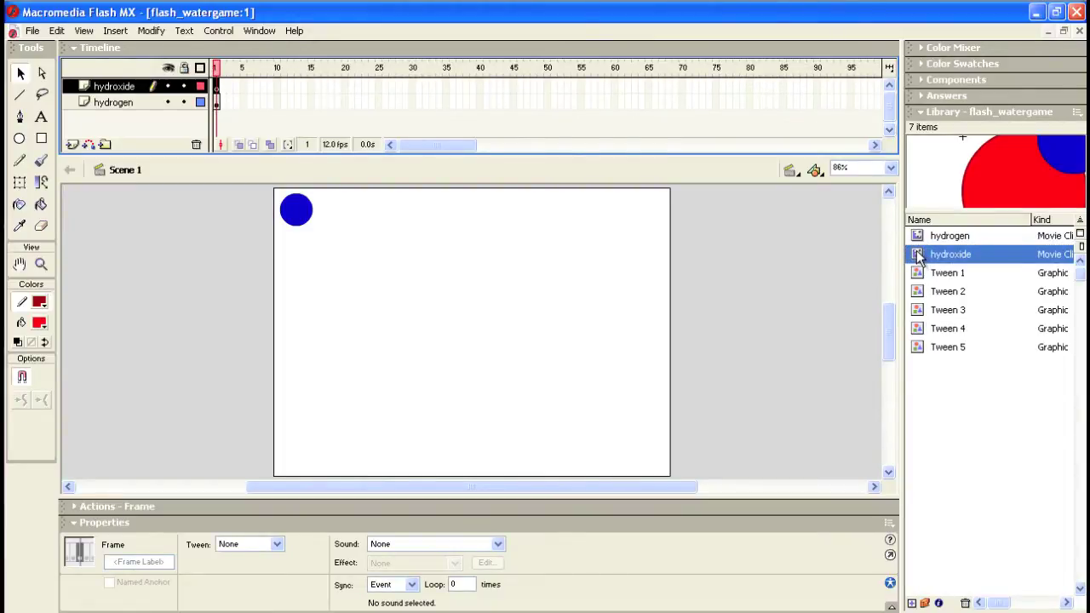
pyautogui.moveTo(918, 256); pyautogui.dragTo(475, 326)
# Nudge the hydroxide instance right and slightly up to the centre of the stage, and deselect it.
pyautogui.press('Left')
pyautogui.press('Left')
pyautogui.press('Left')
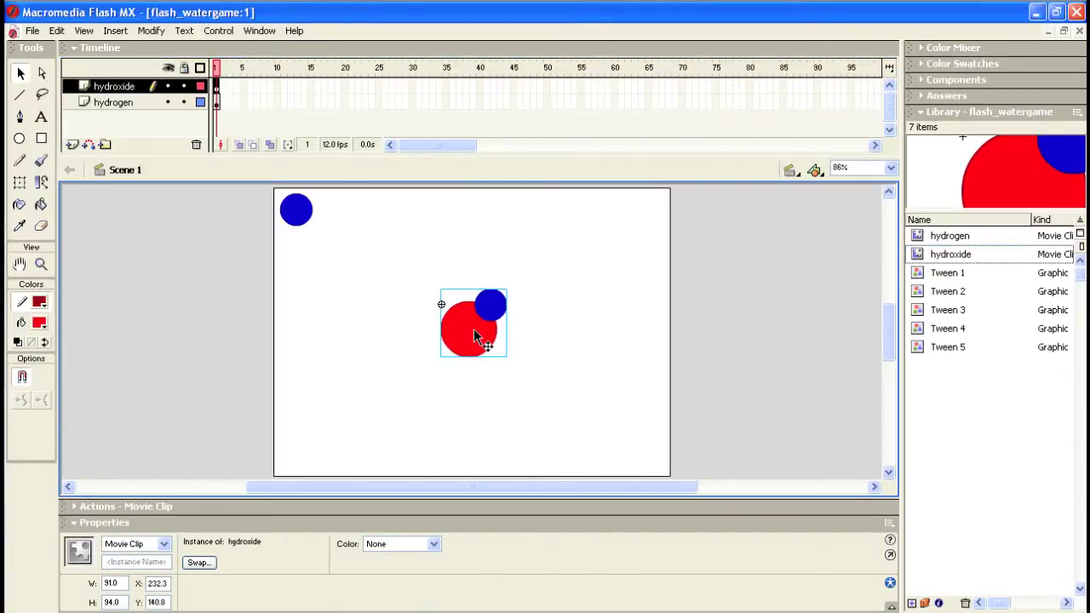
pyautogui.press('Right')
pyautogui.press('Right')
pyautogui.press('Right')
pyautogui.press('Right')
pyautogui.press('Right')
pyautogui.press('Right')
pyautogui.press('Right')
pyautogui.press('Right')
pyautogui.press('Right')
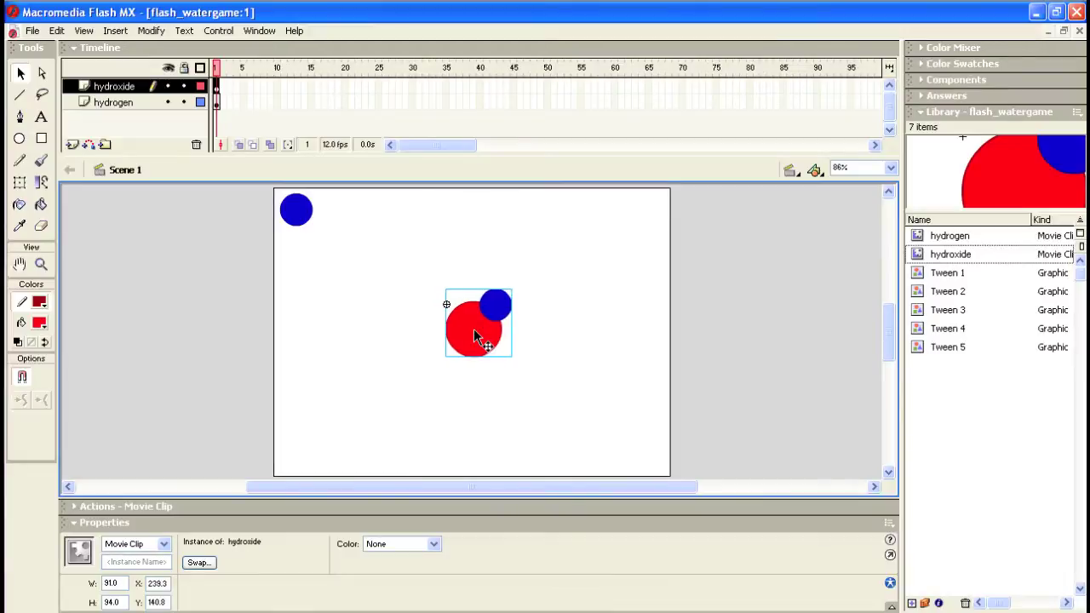
pyautogui.press('Right')
pyautogui.press('Right')
pyautogui.press('Right')
pyautogui.press('Up')
pyautogui.press('Up')
pyautogui.press('Up')
pyautogui.press('Right')
pyautogui.press('Right')
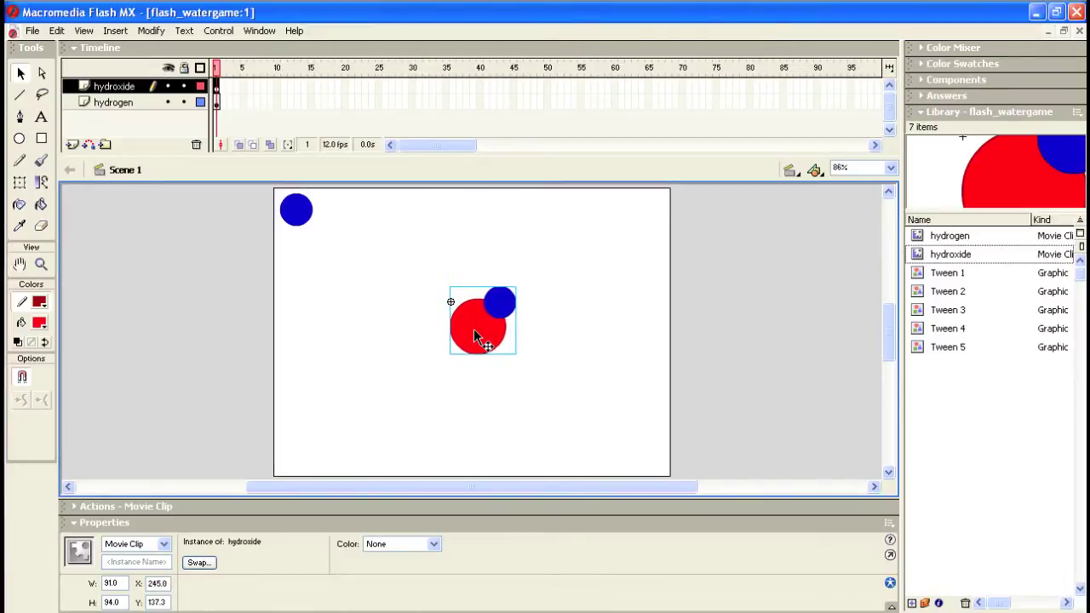
pyautogui.press('Left')
pyautogui.press('Left')
pyautogui.press('Down')
pyautogui.press('Right')
pyautogui.press('Up')
pyautogui.click(474, 409)
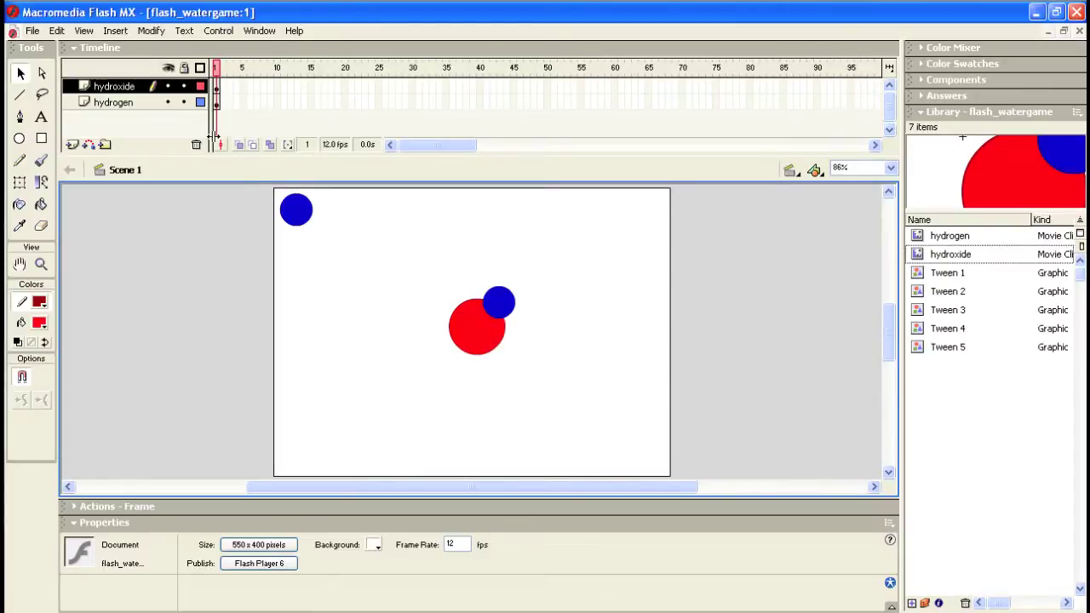
# Test the movie to examine how the hydrogen clip moves relative to the hydroxide clip, and close the preview.
pyautogui.click(308, 220)
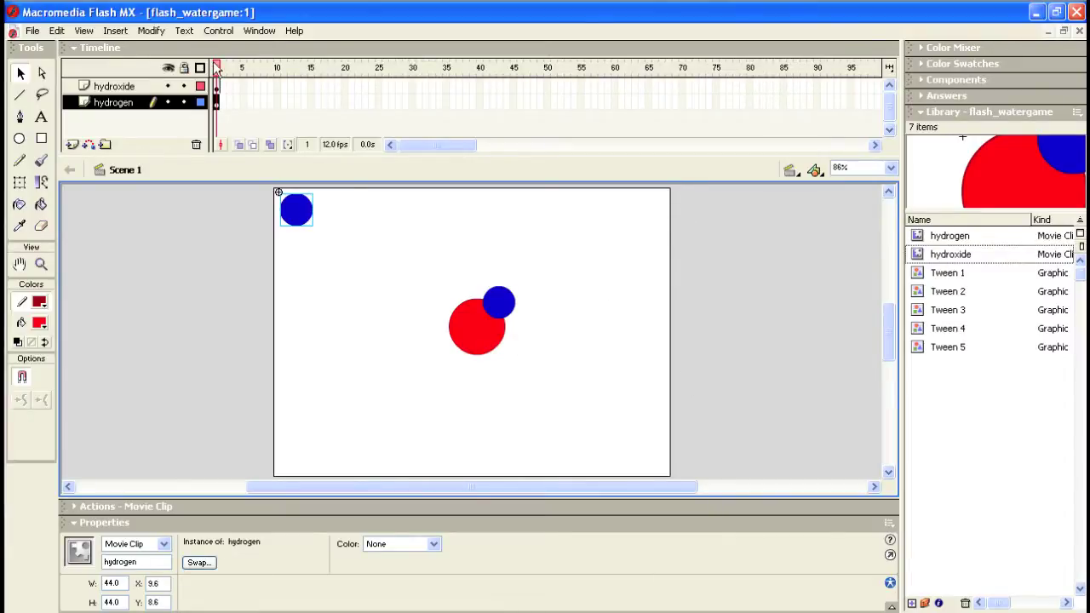
pyautogui.click(470, 309)
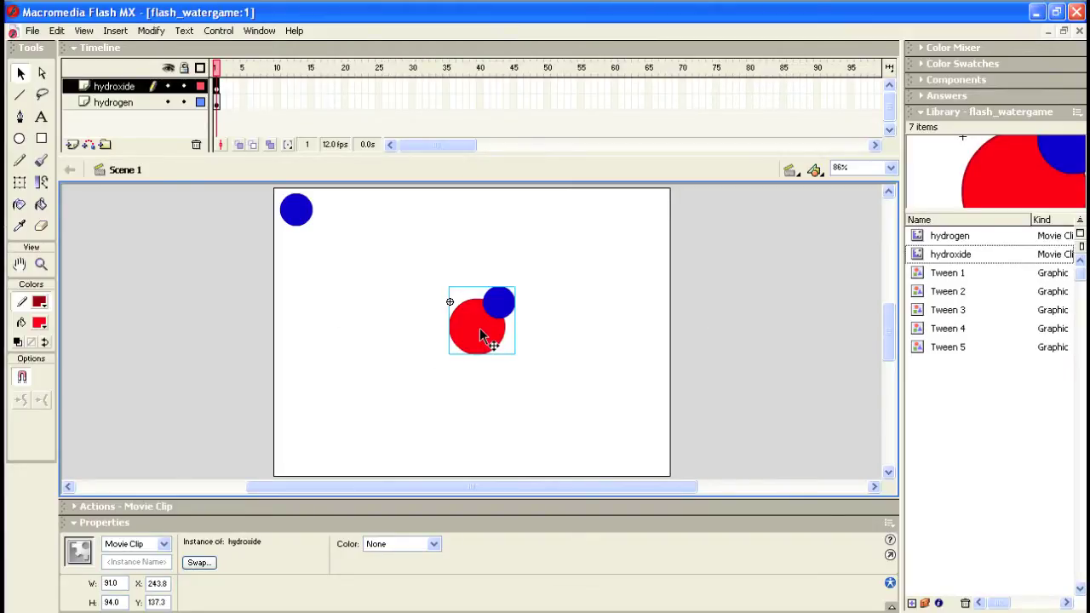
pyautogui.click(218, 34)
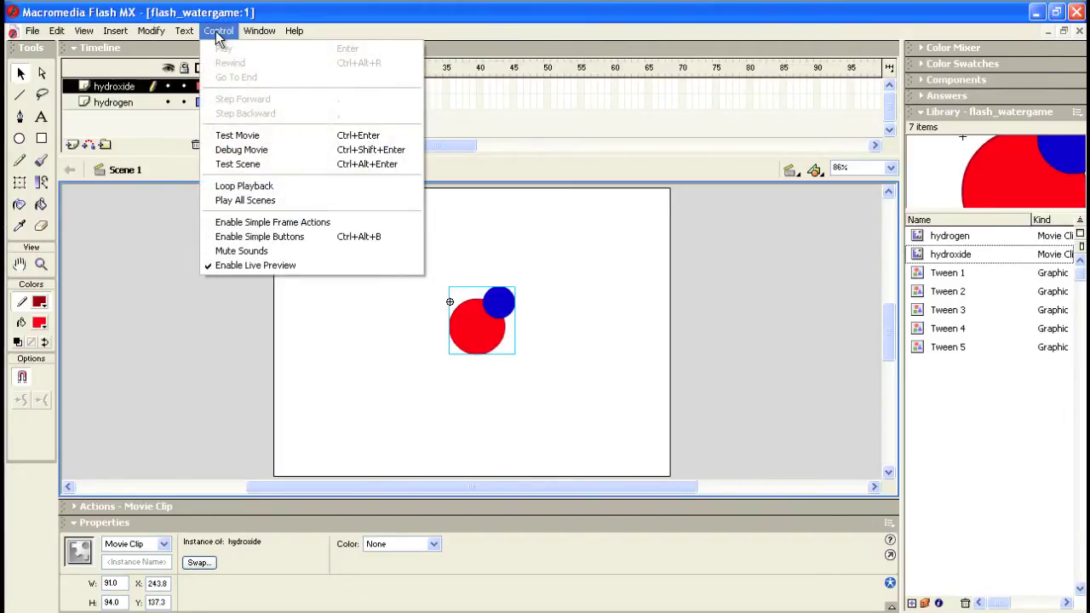
pyautogui.click(229, 135)
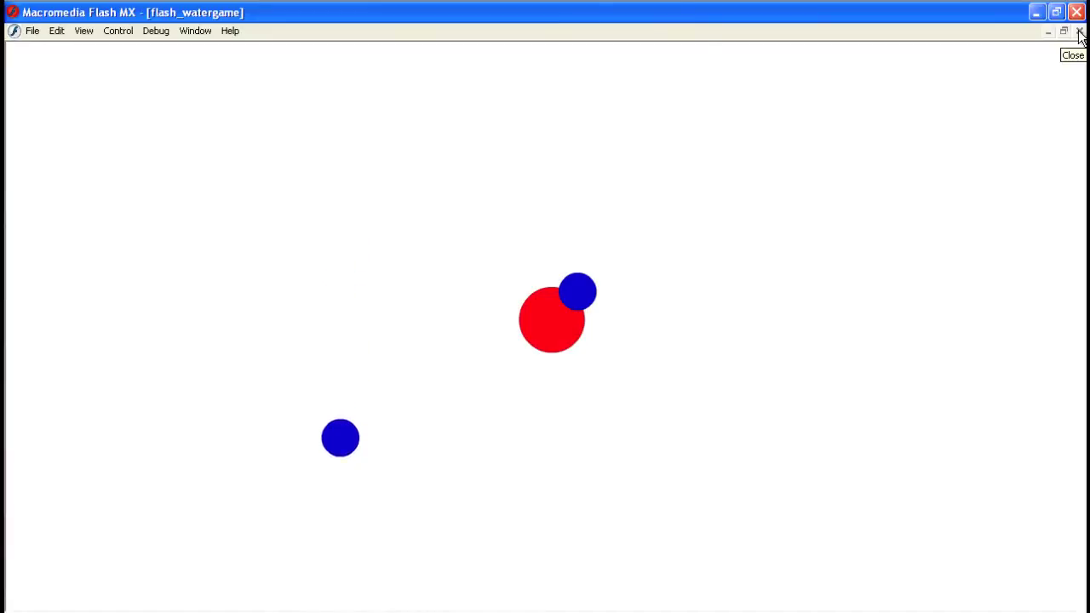
pyautogui.click(1079, 32)
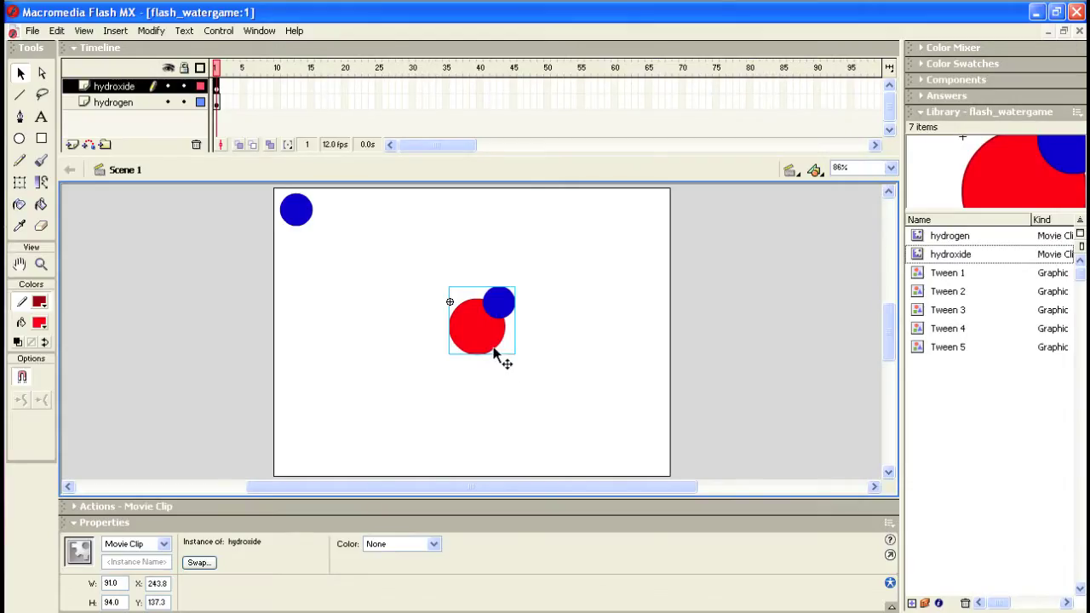
# Move the hydrogen layer above the hydroxide layer and test the movie.
pyautogui.click(117, 102)
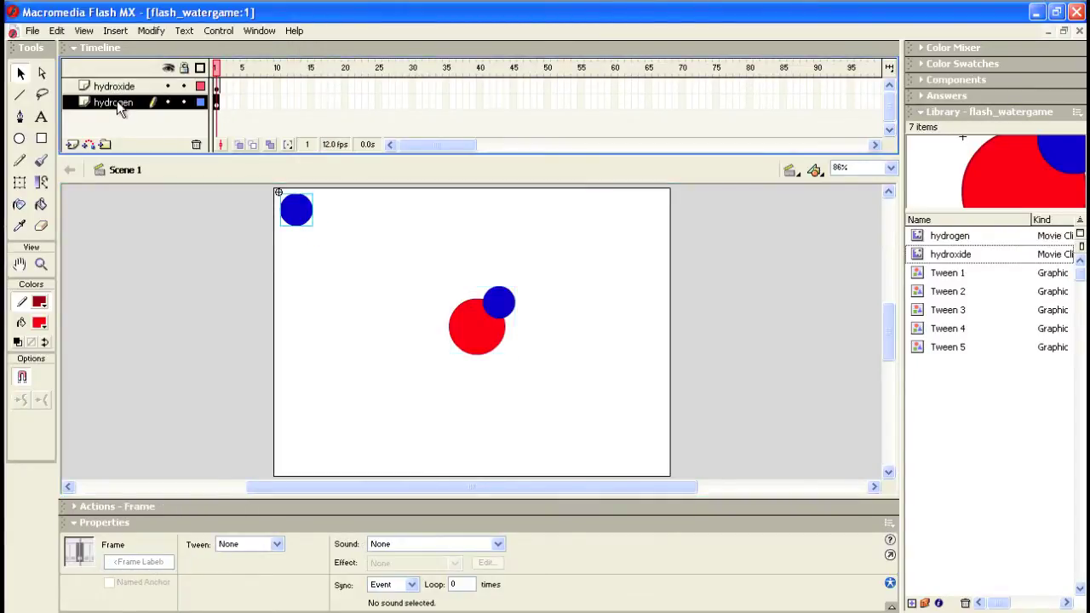
pyautogui.moveTo(118, 102); pyautogui.dragTo(121, 86)
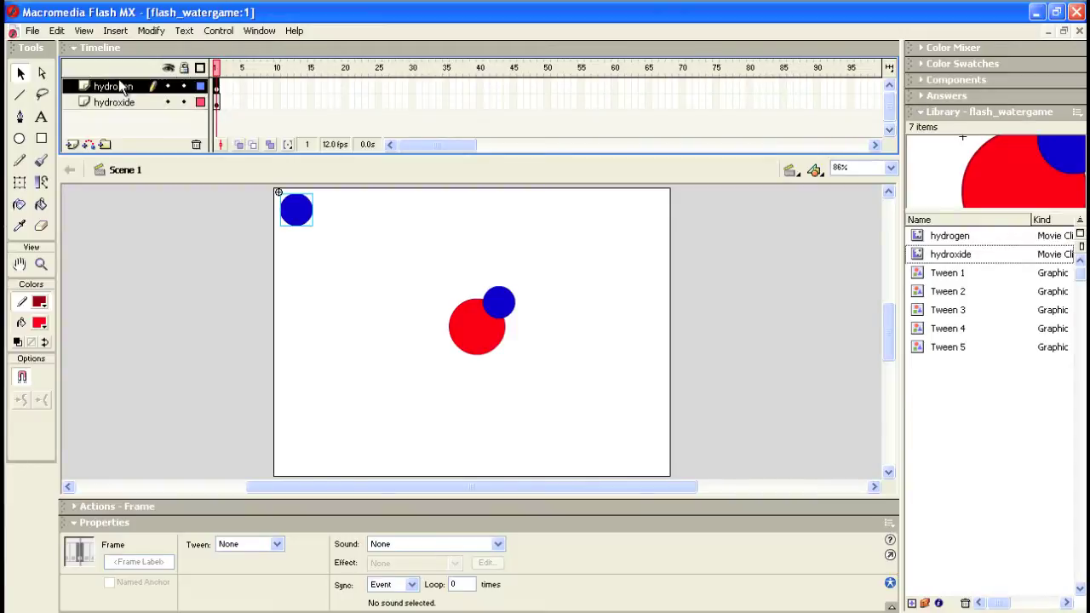
pyautogui.click(190, 30)
pyautogui.moveTo(218, 30)
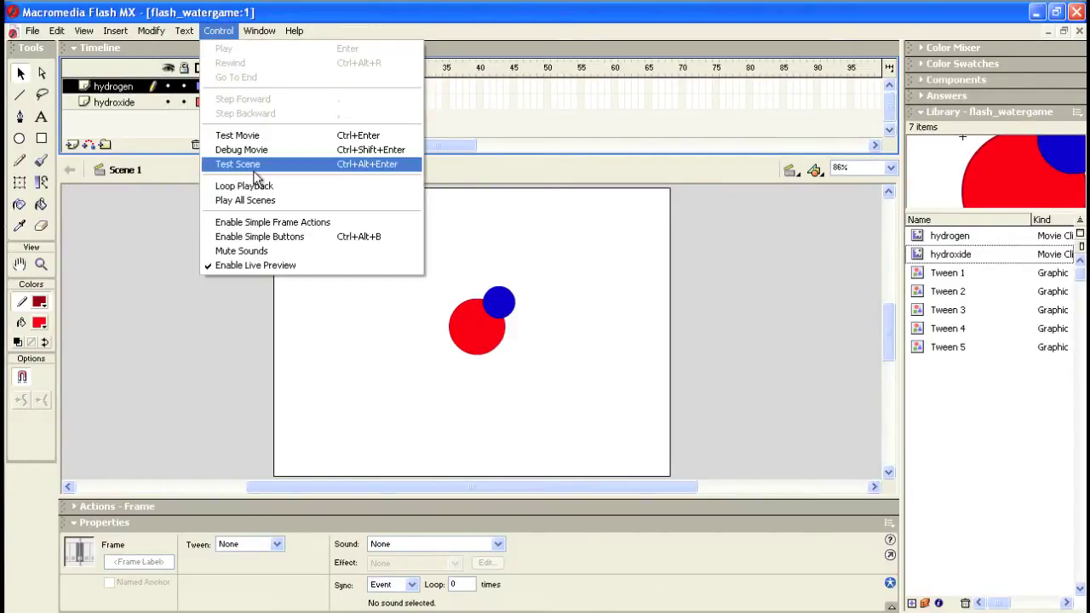
pyautogui.click(237, 136)
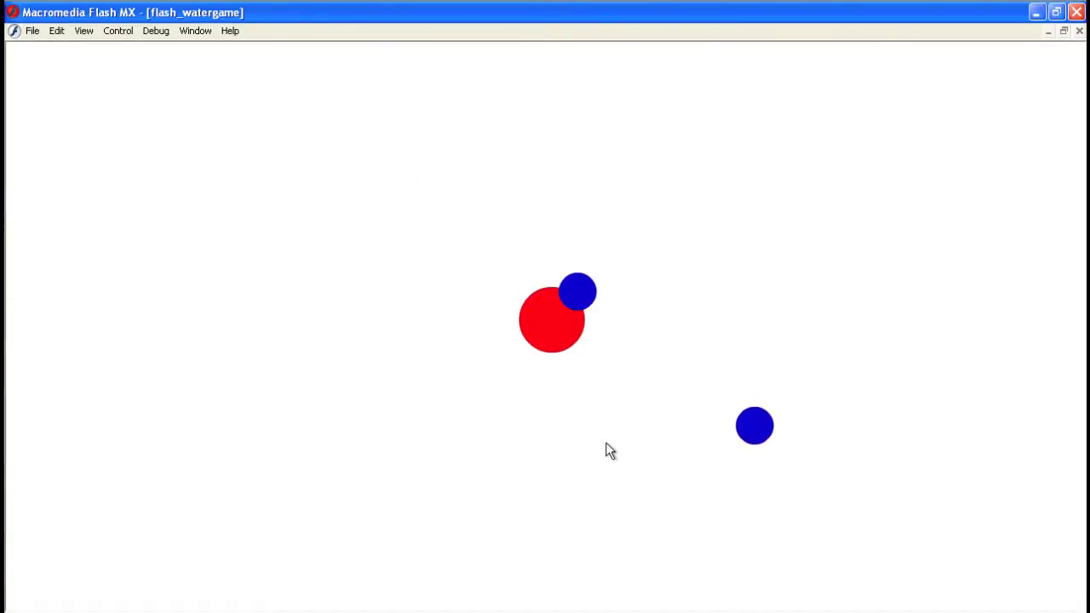
# Close the movie preview, restore the document window to full size and save the file.
pyautogui.click(1063, 32)
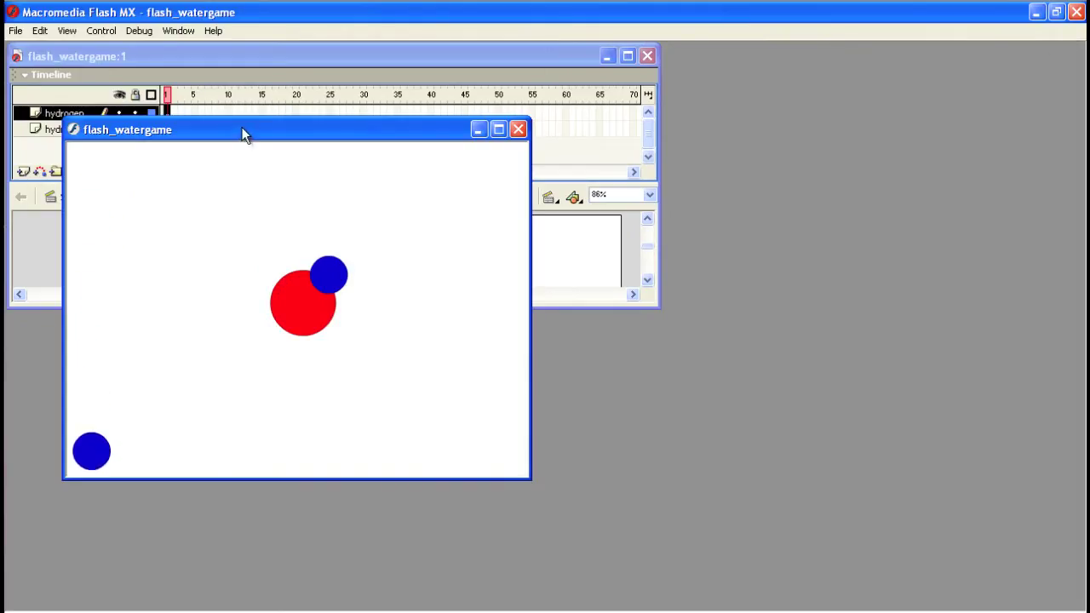
pyautogui.moveTo(243, 129); pyautogui.dragTo(629, 160)
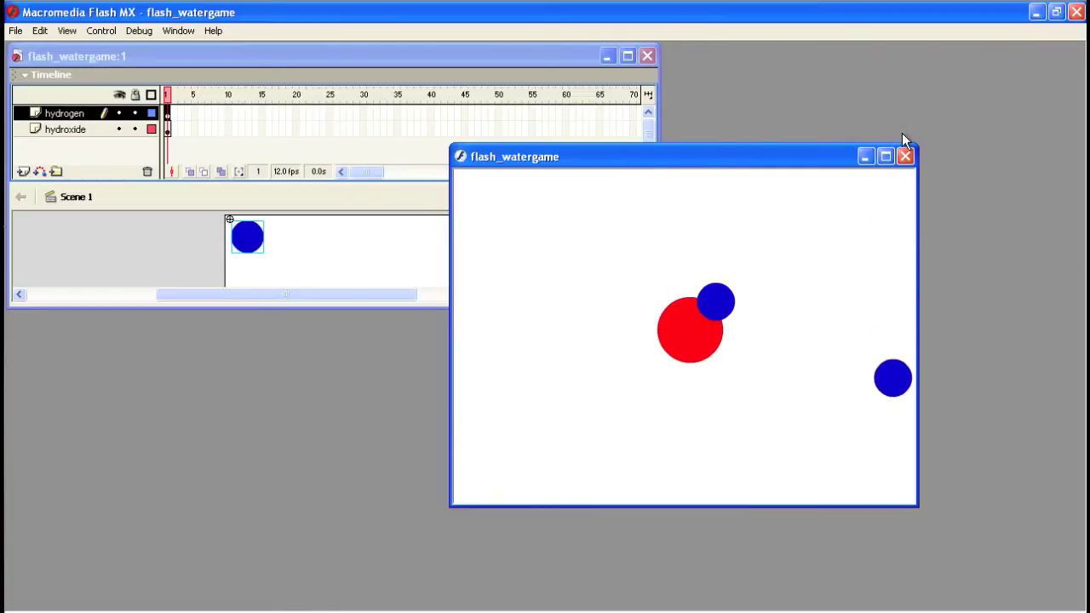
pyautogui.click(905, 157)
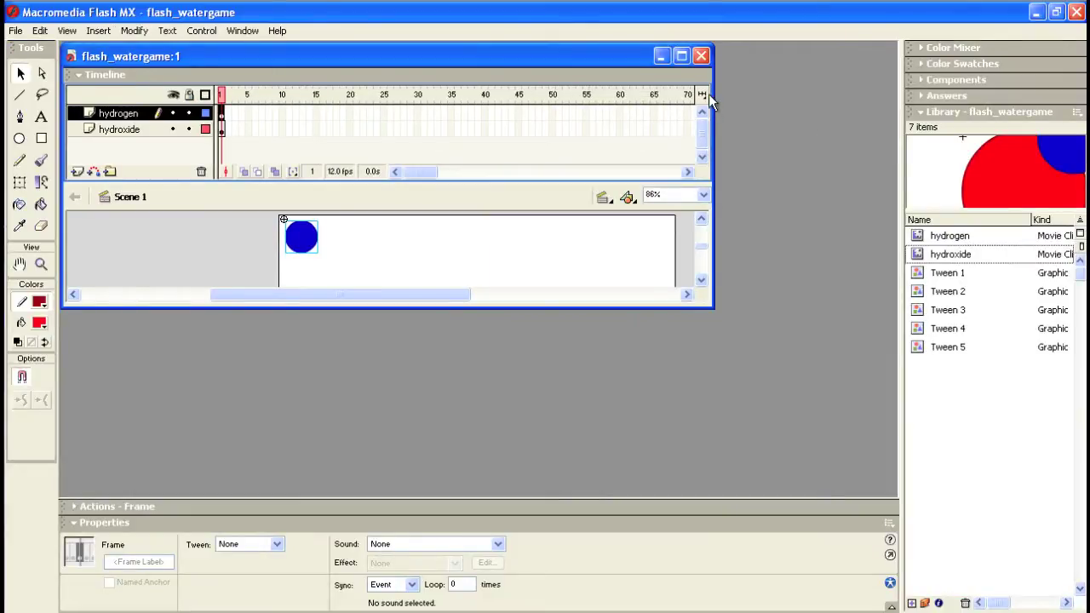
pyautogui.click(682, 57)
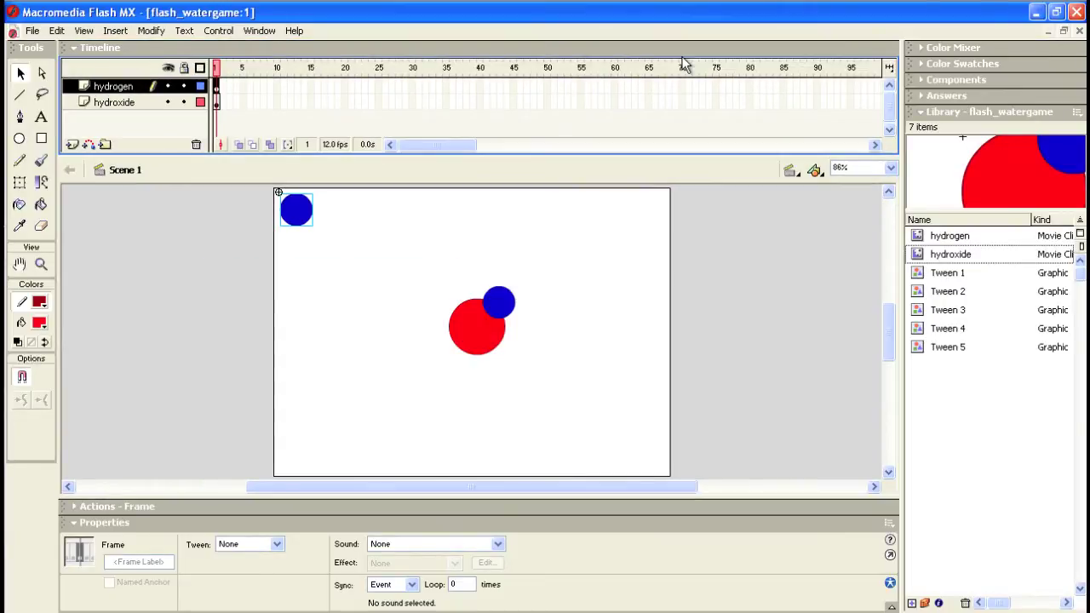
pyautogui.click(34, 34)
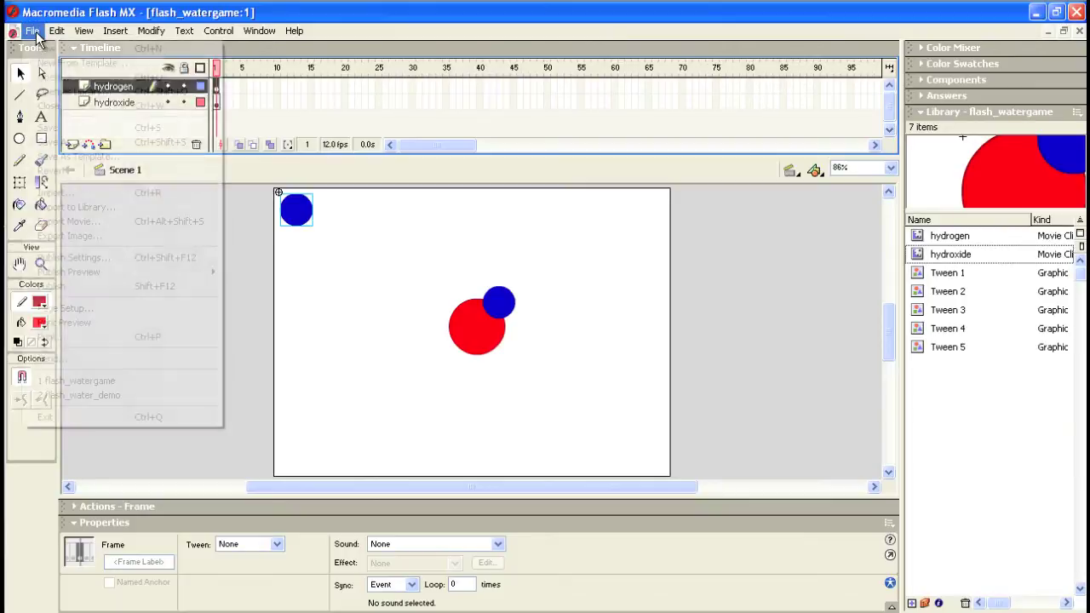
pyautogui.click(37, 127)
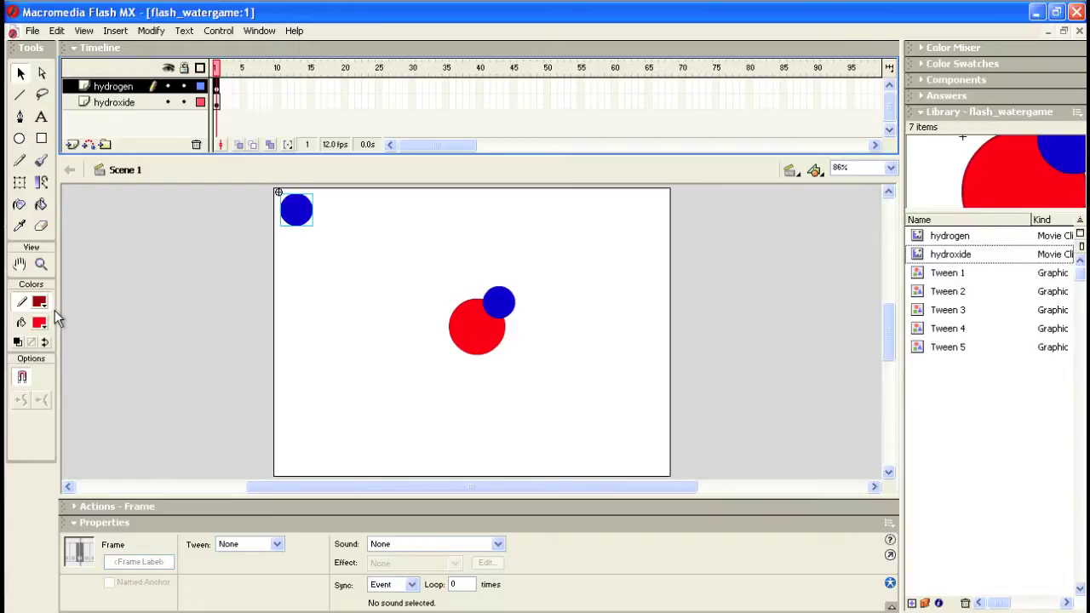
# Create a new symbol named start with Button behavior.
pyautogui.click(117, 31)
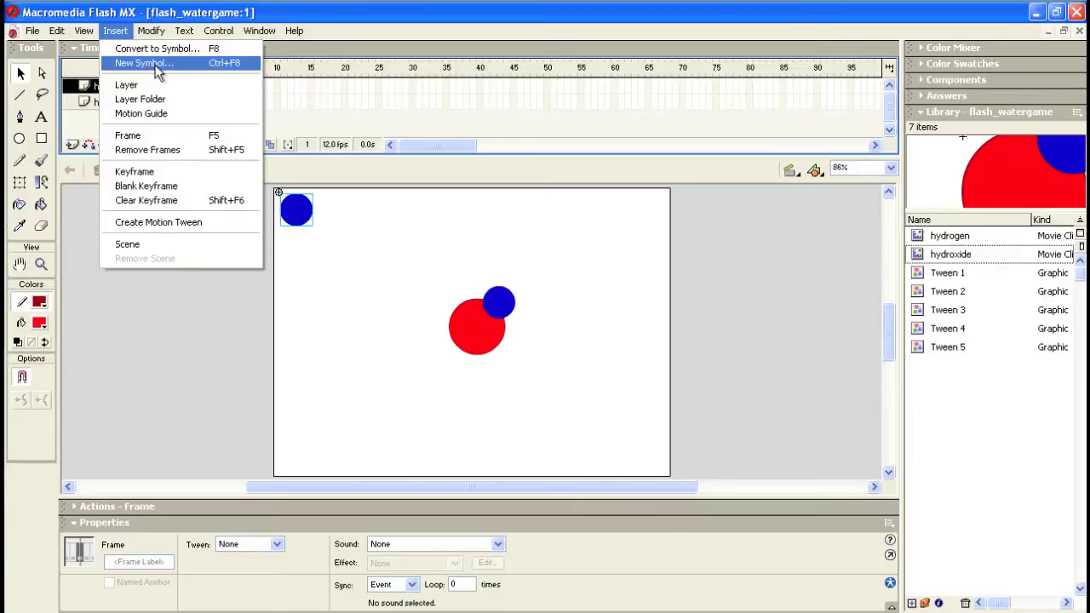
pyautogui.click(159, 72)
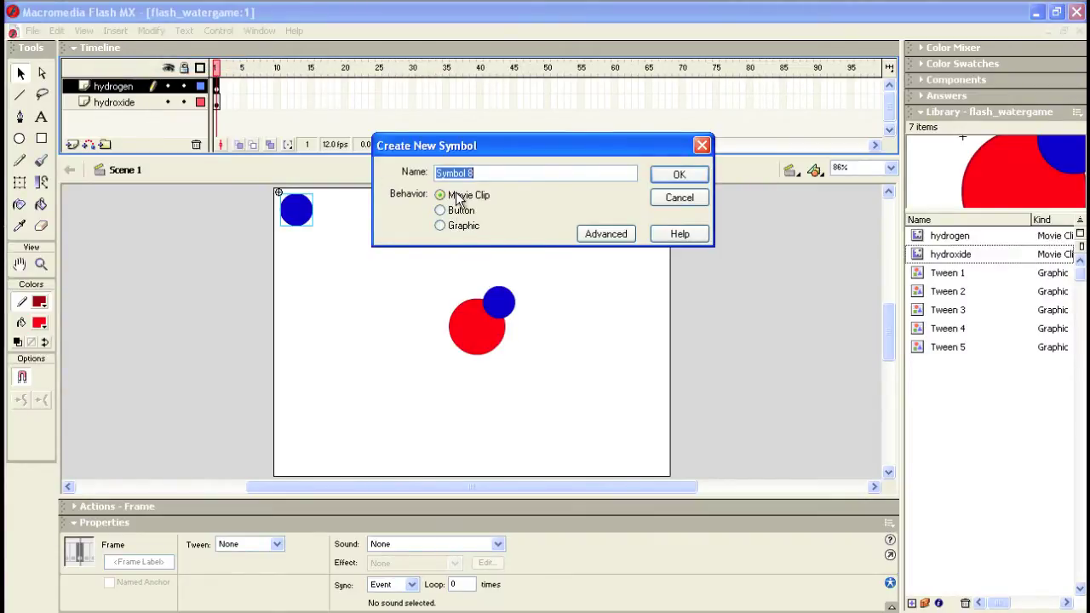
pyautogui.click(441, 210)
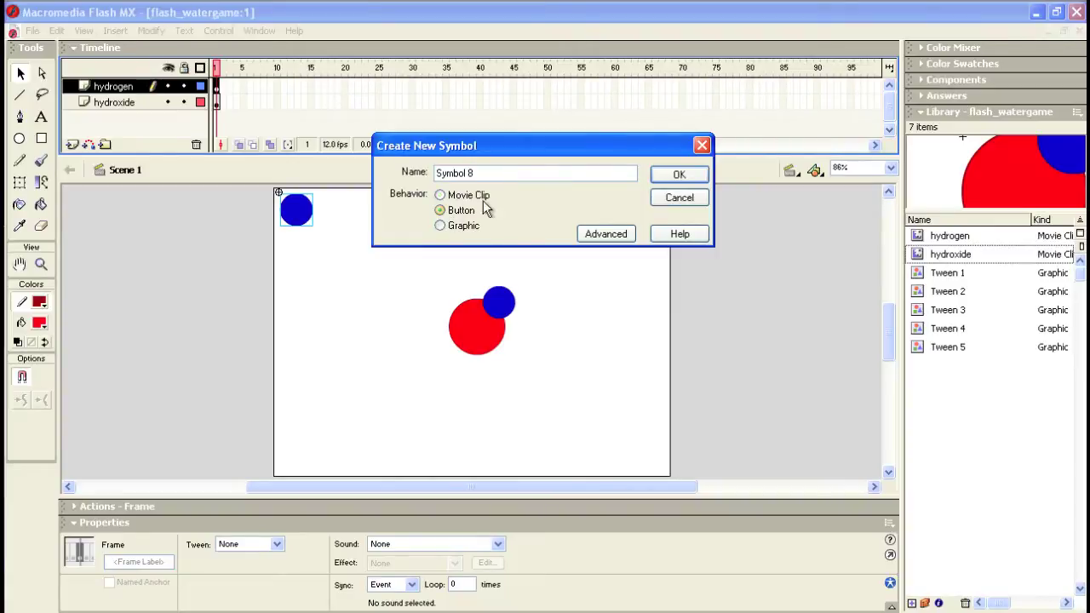
pyautogui.moveTo(479, 173); pyautogui.dragTo(380, 172)
pyautogui.write('start')
pyautogui.click(677, 176)
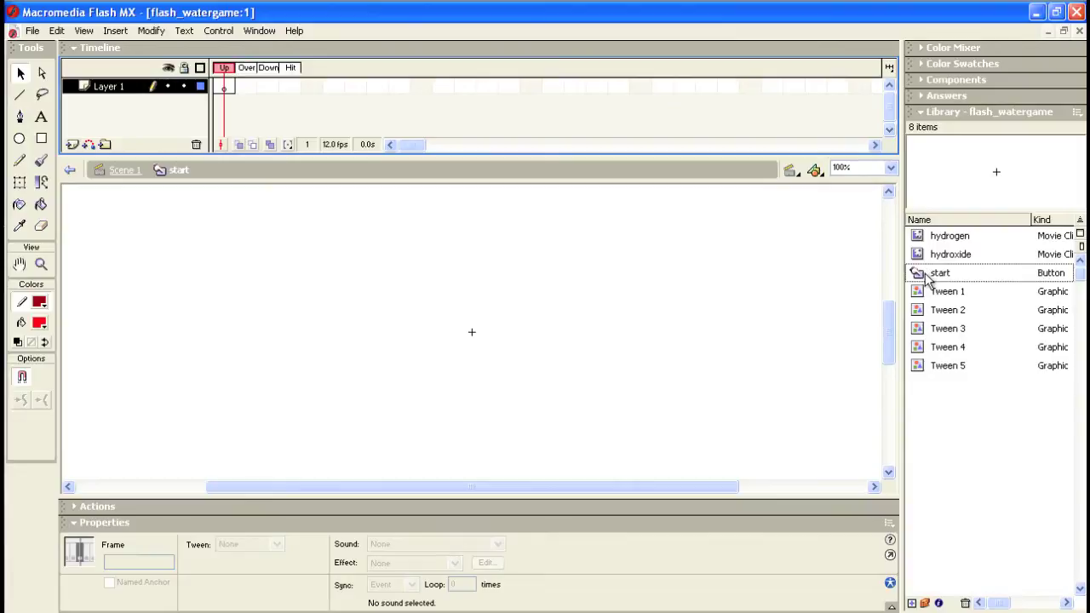
pyautogui.moveTo(917, 277); pyautogui.dragTo(324, 394)
pyautogui.moveTo(426, 402); pyautogui.dragTo(377, 411)
# Draw a light grey rectangle with a dark grey outline in the button's Up frame, its upper-left corner on the registration point.
pyautogui.click(39, 323)
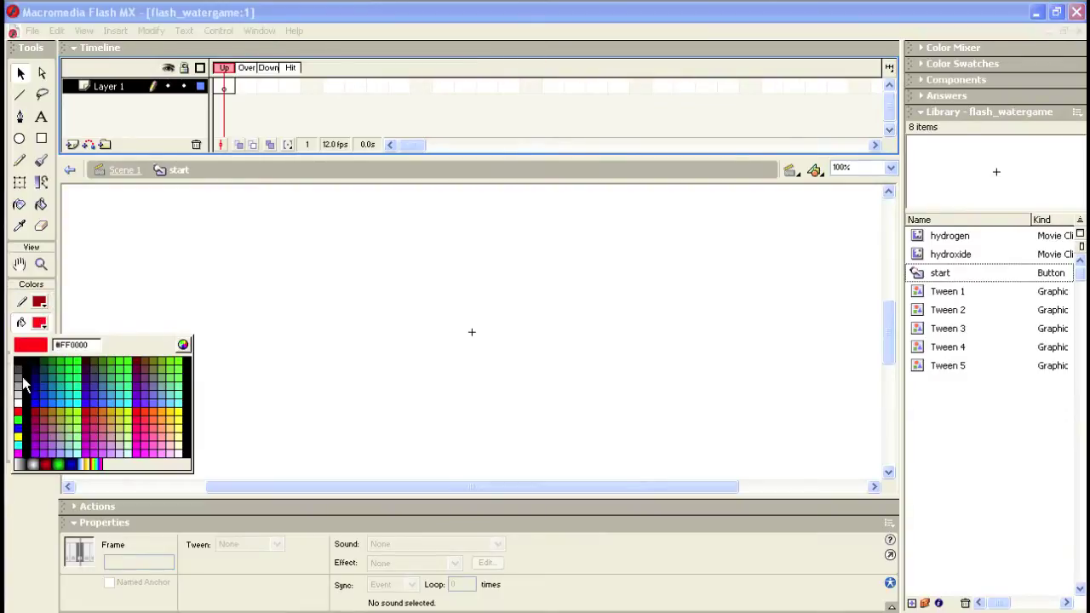
pyautogui.click(23, 390)
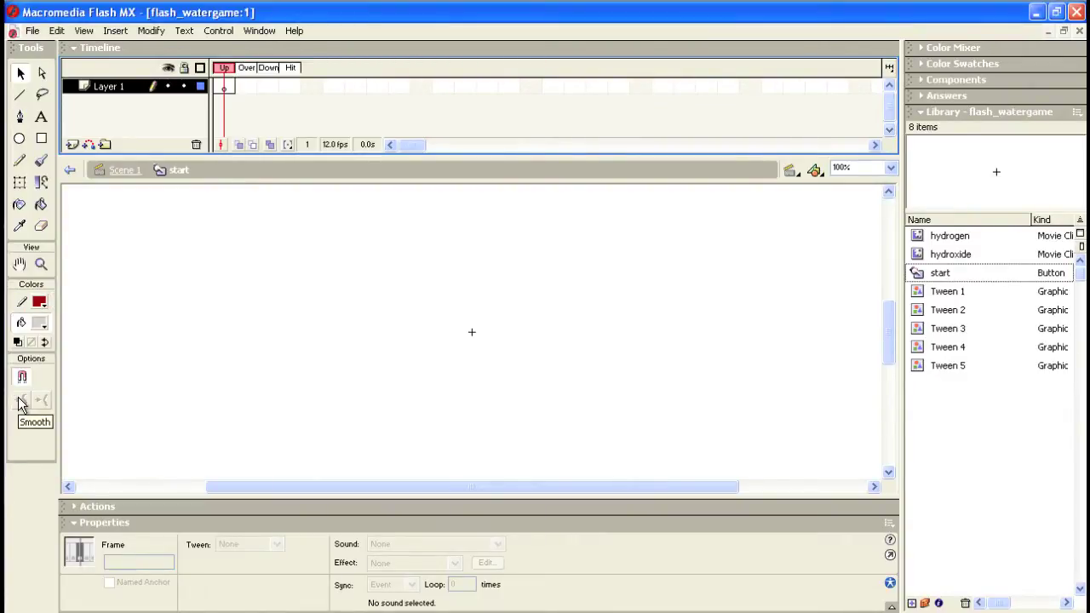
pyautogui.click(39, 302)
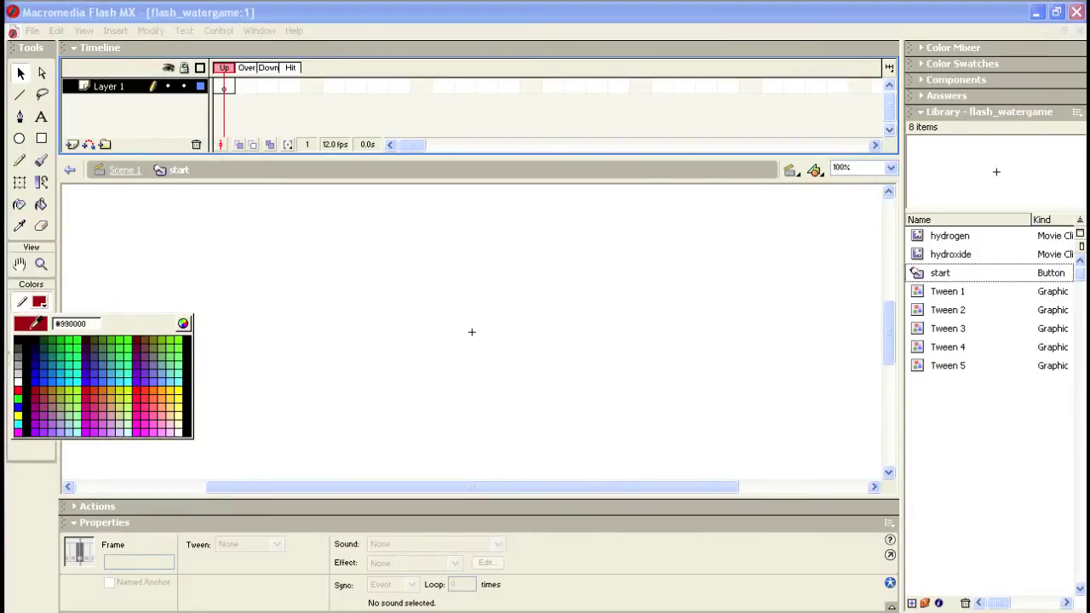
pyautogui.click(22, 344)
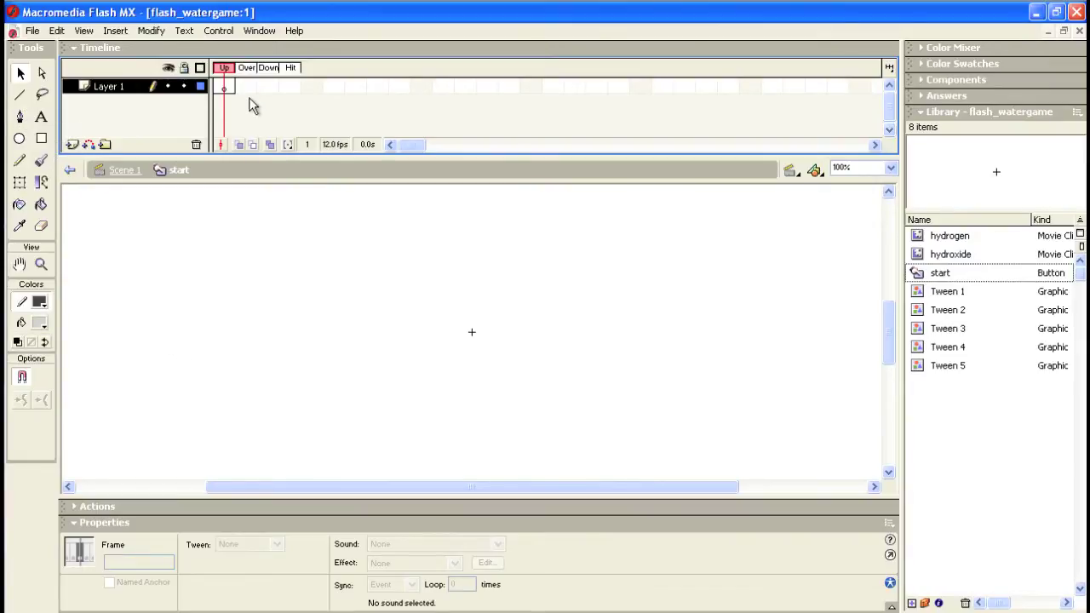
pyautogui.click(42, 138)
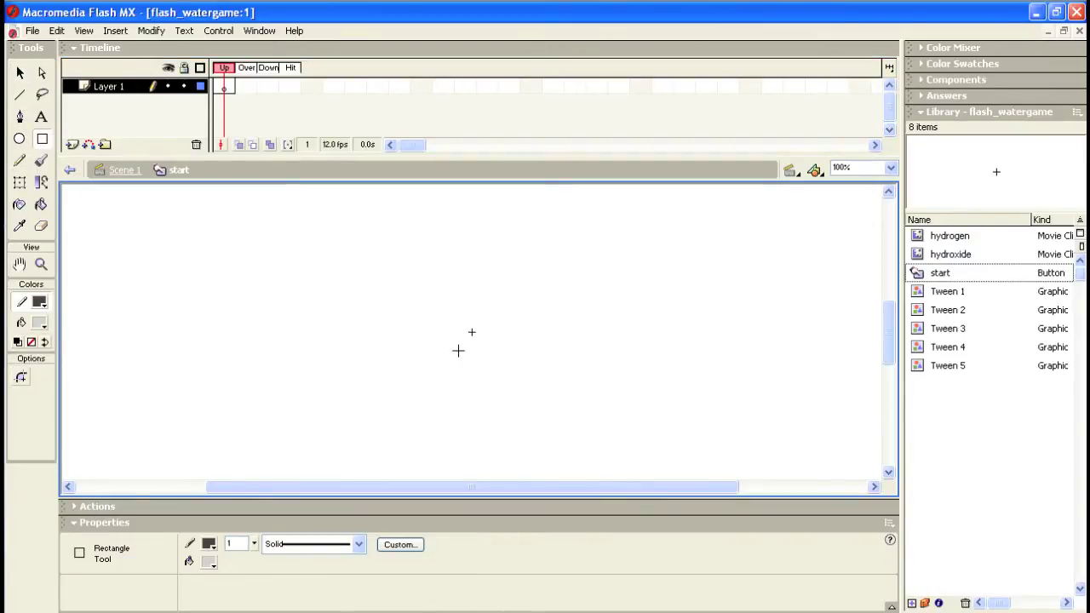
pyautogui.moveTo(472, 332); pyautogui.dragTo(562, 374)
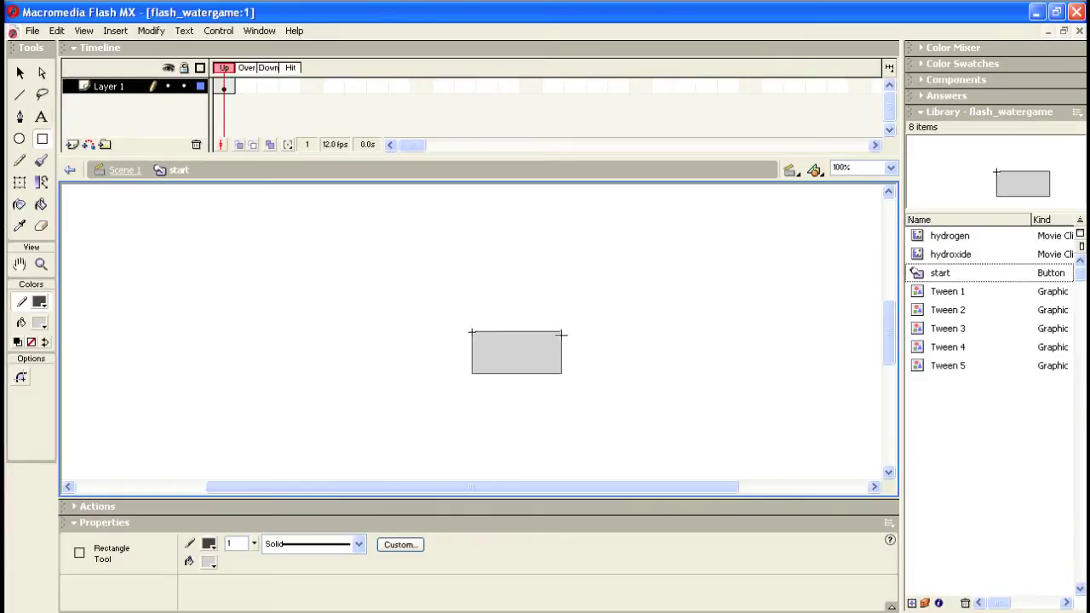
pyautogui.click(250, 85)
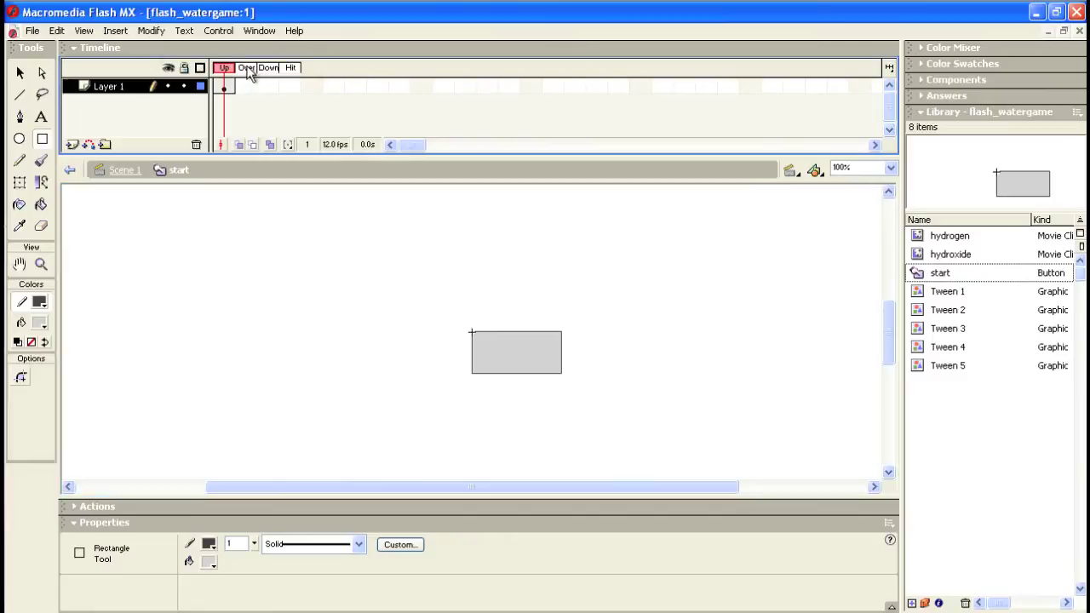
pyautogui.click(224, 86)
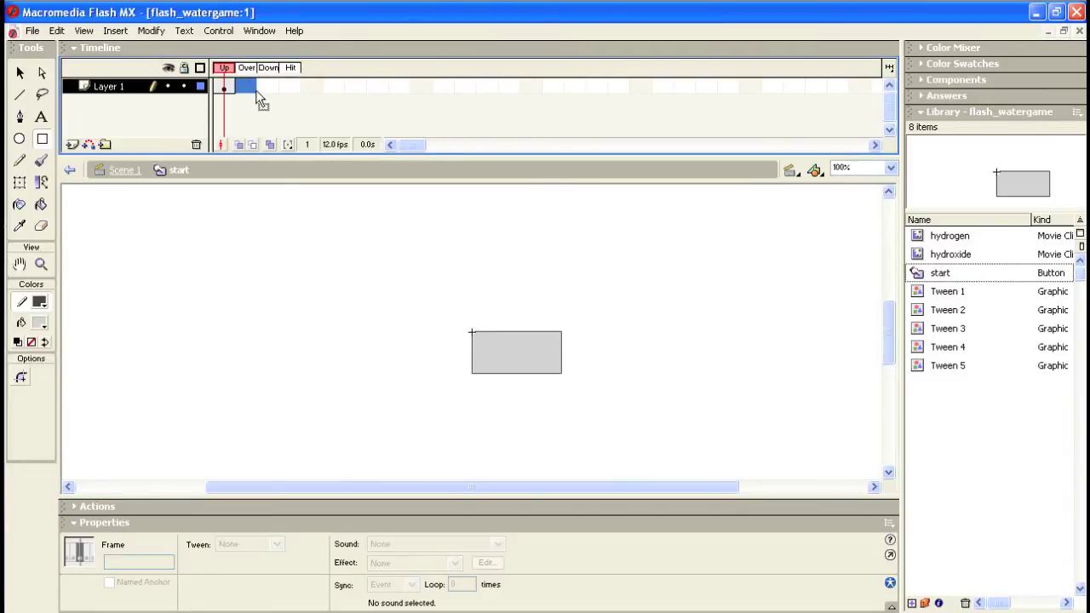
pyautogui.click(115, 30)
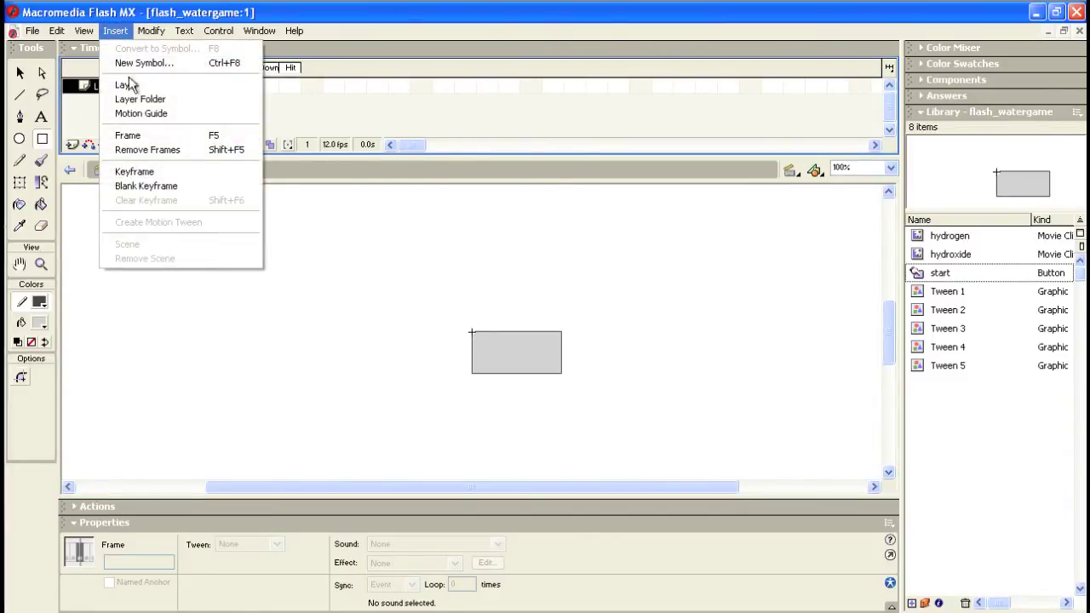
pyautogui.click(361, 70)
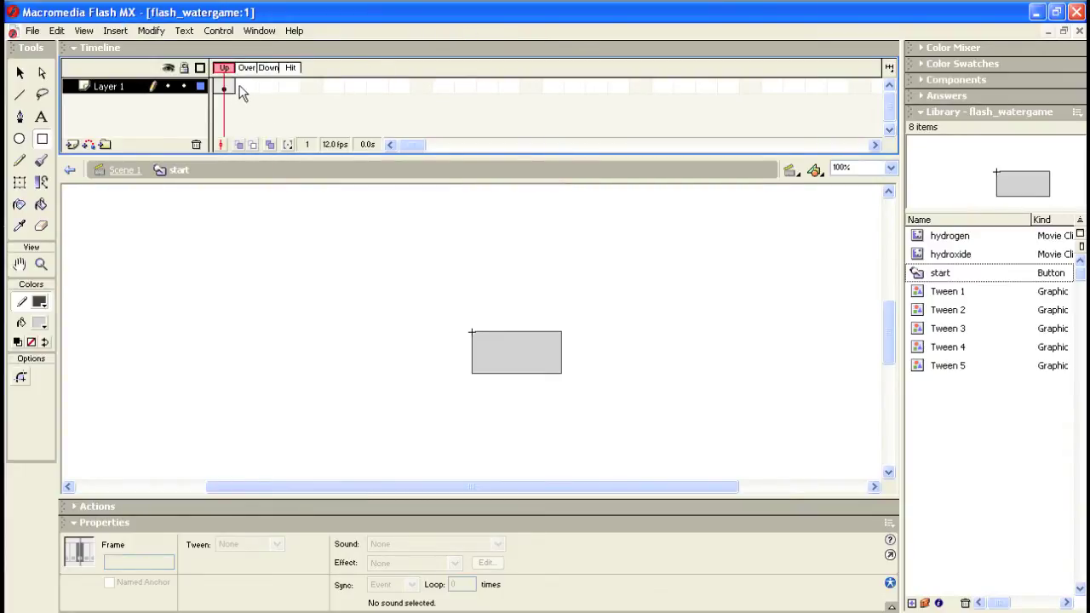
# Insert a frame at Hit to extend the rectangle through all button states, and return the playhead to Up.
pyautogui.click(287, 86)
pyautogui.click(111, 32)
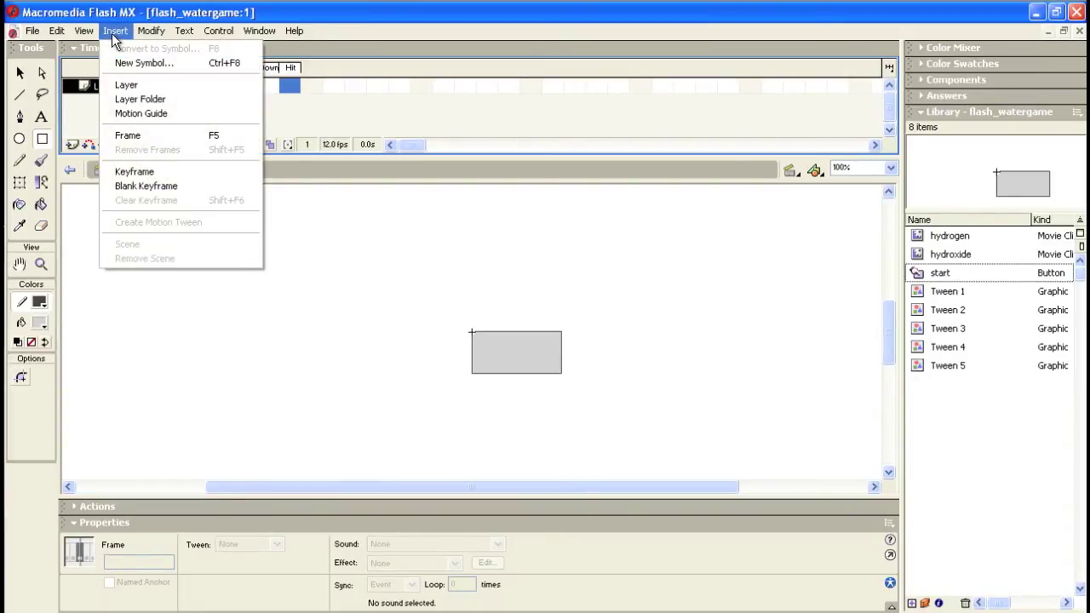
pyautogui.click(128, 136)
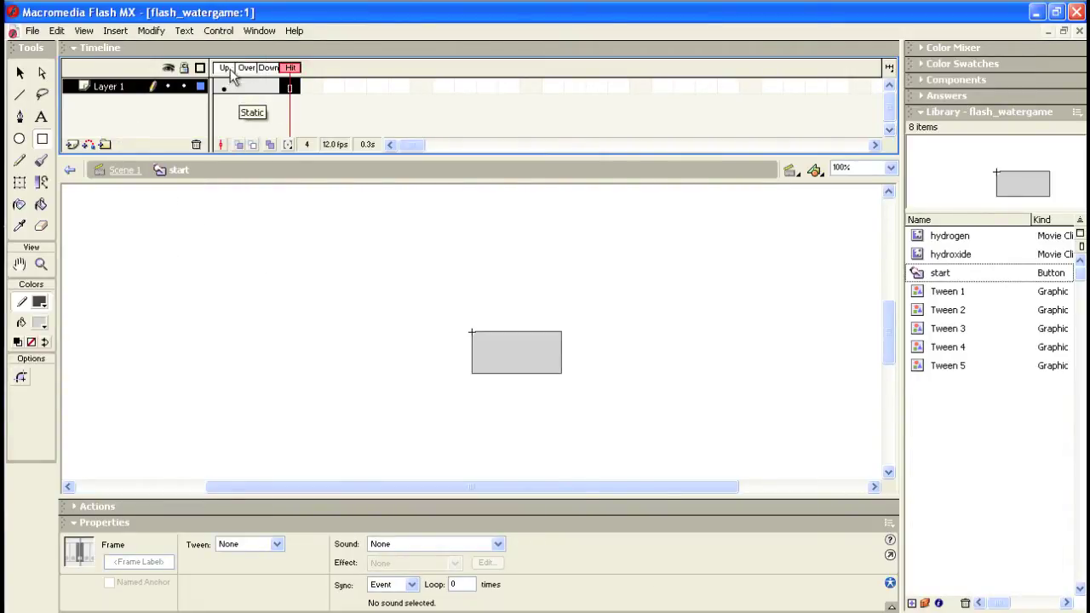
pyautogui.moveTo(224, 68); pyautogui.dragTo(246, 68)
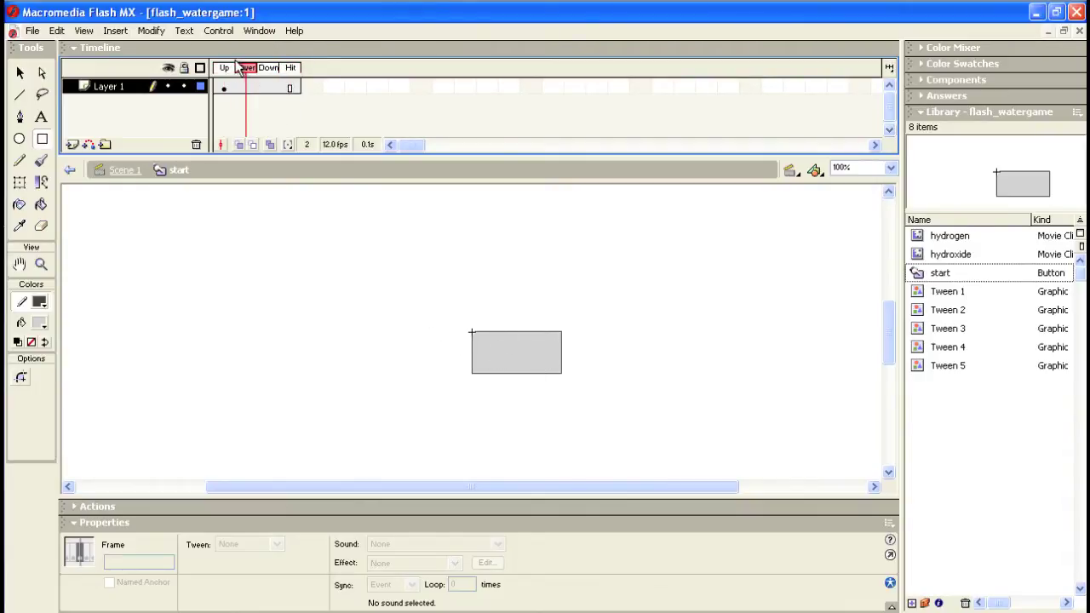
pyautogui.moveTo(246, 68)
pyautogui.mouseDown()
pyautogui.moveTo(290, 68)
pyautogui.moveTo(224, 68)
pyautogui.moveTo(234, 74)
pyautogui.mouseUp()
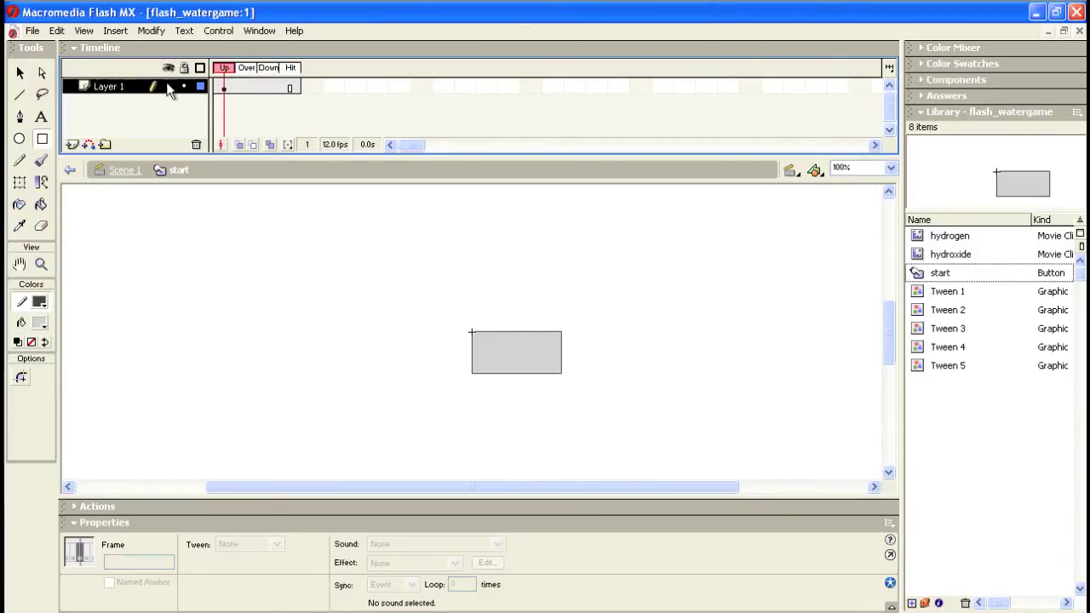
# Add a new layer above the rectangle's layer in the start button and select its Up frame.
pyautogui.click(73, 145)
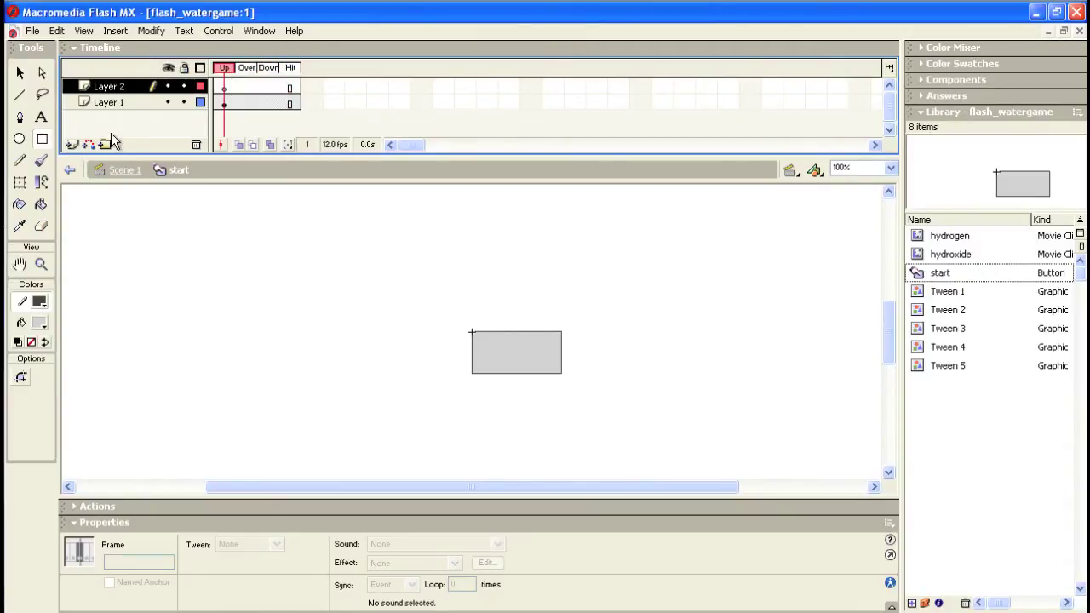
pyautogui.click(226, 88)
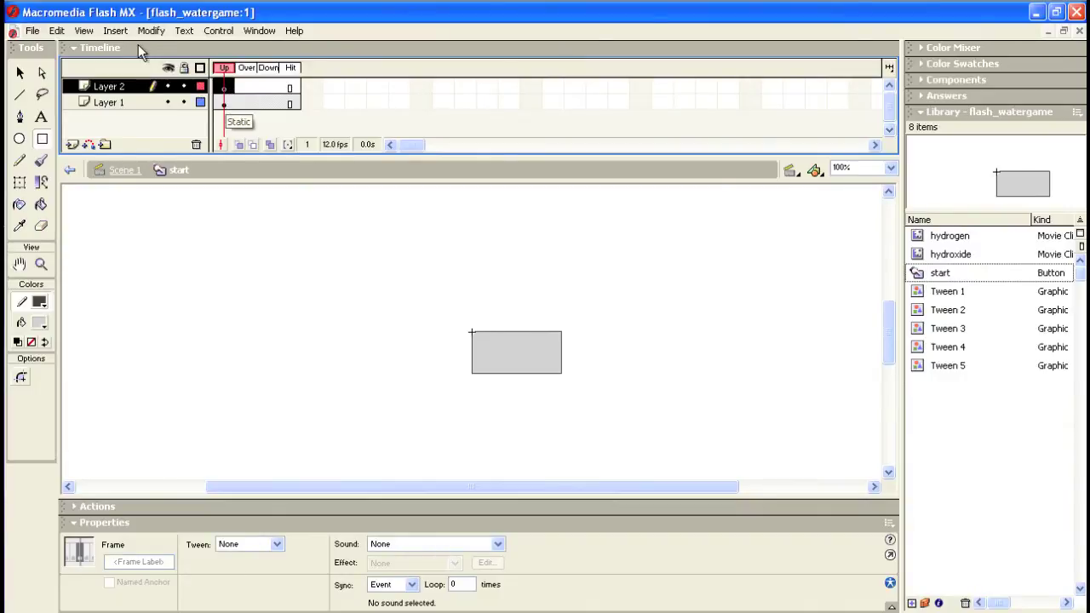
pyautogui.click(116, 30)
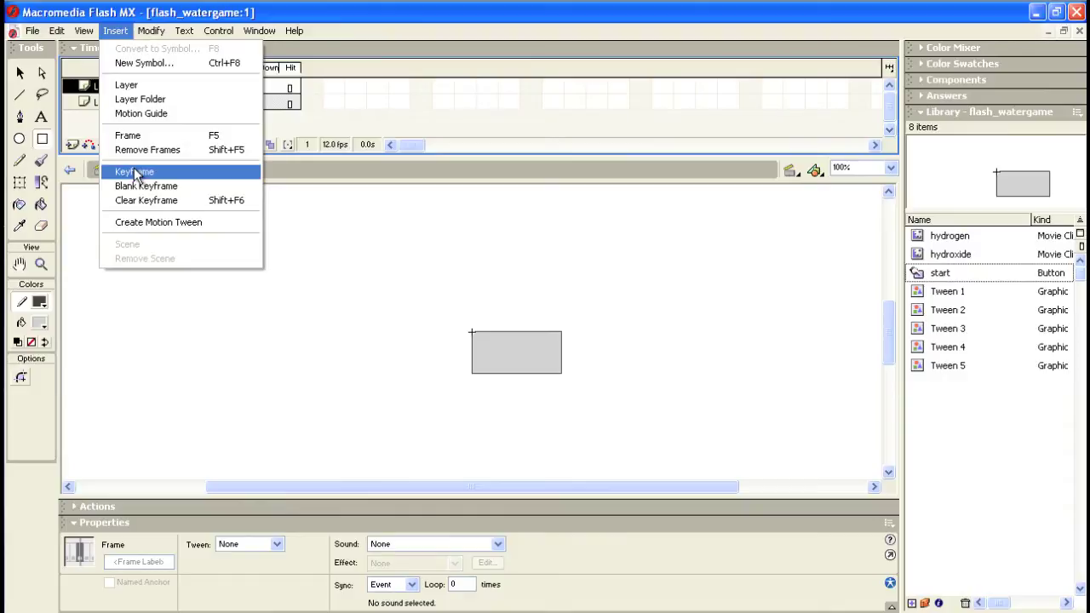
pyautogui.click(308, 12)
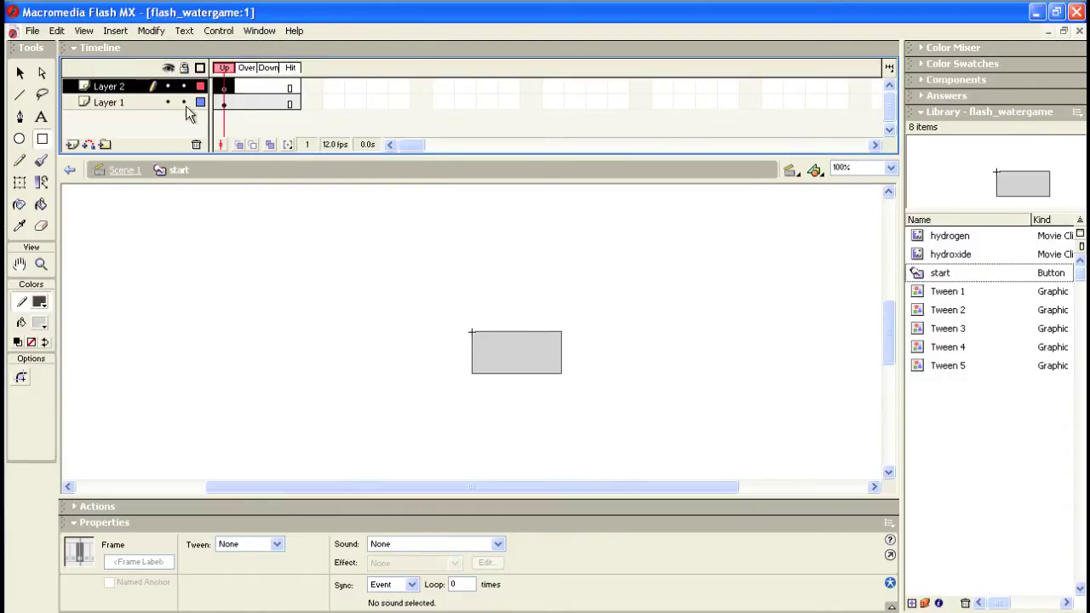
pyautogui.click(249, 69)
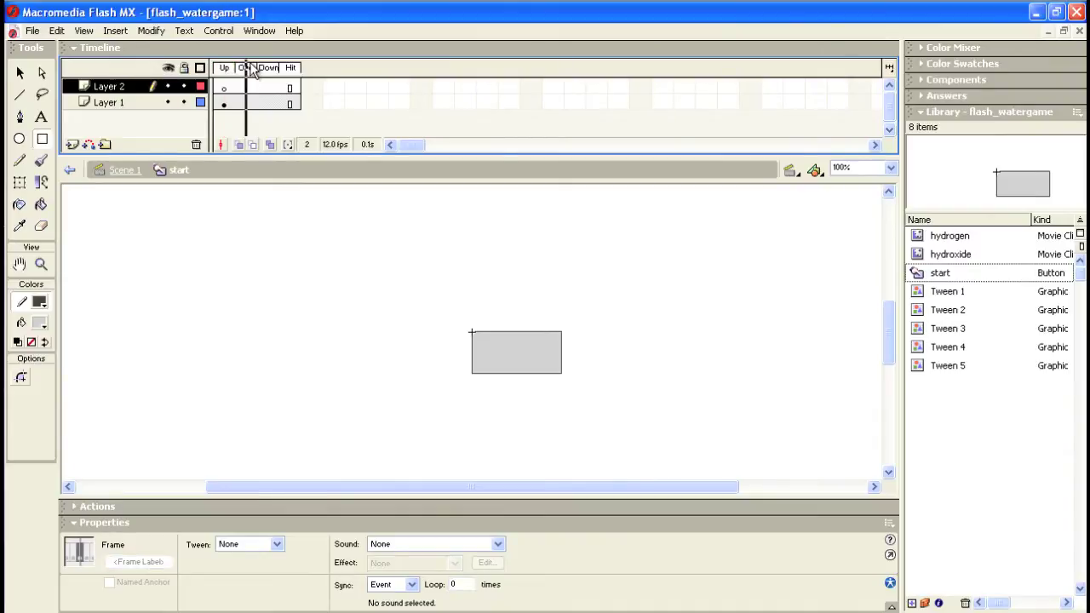
pyautogui.click(227, 86)
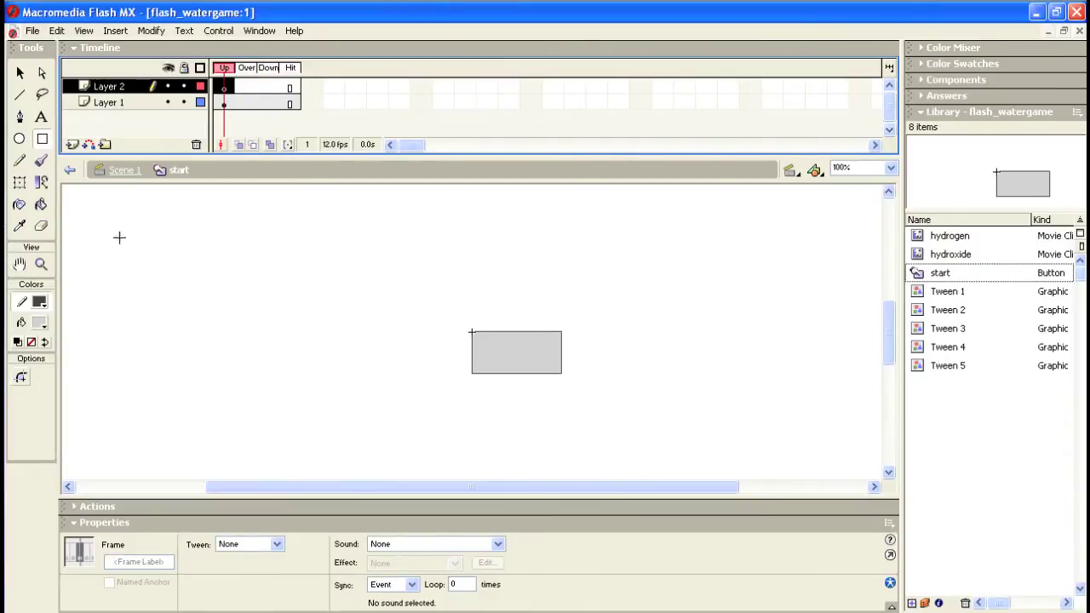
# Add the text "start" in dark red (#990000) Arial over the grey rectangle on the new layer.
pyautogui.click(42, 119)
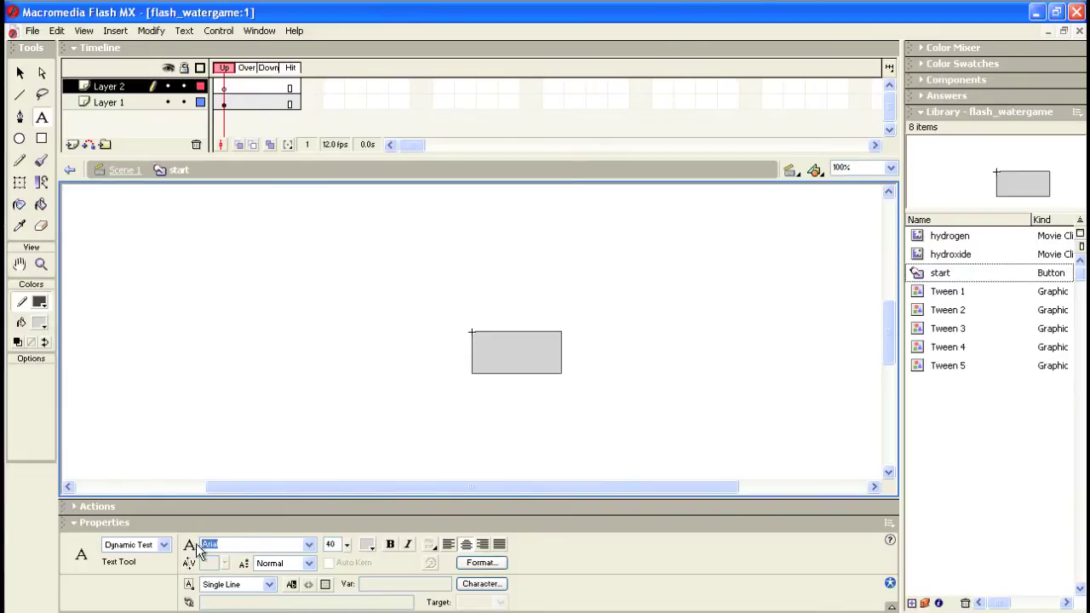
pyautogui.click(366, 544)
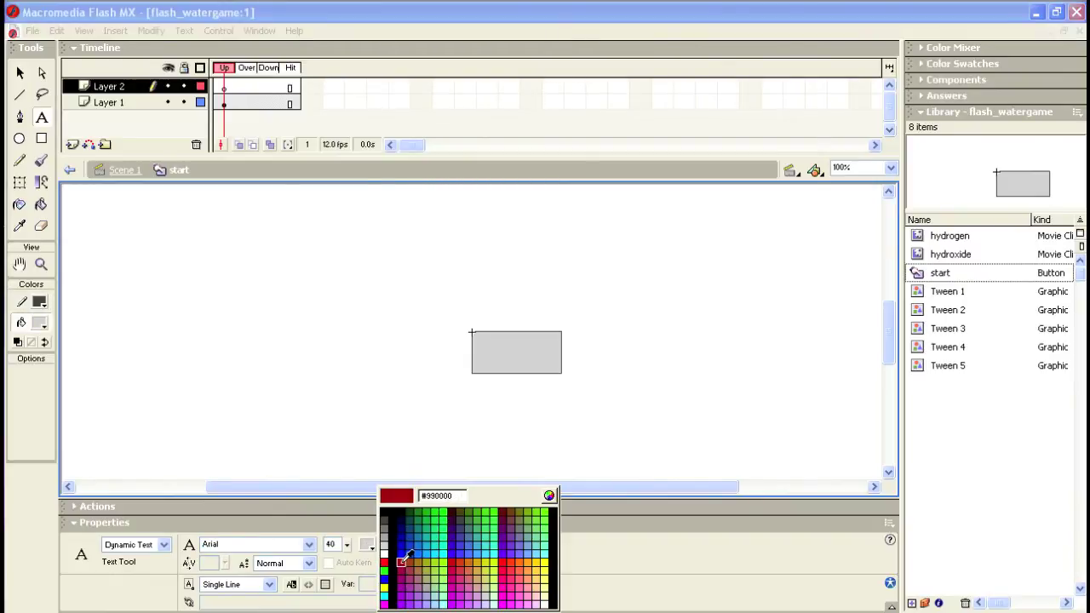
pyautogui.click(400, 556)
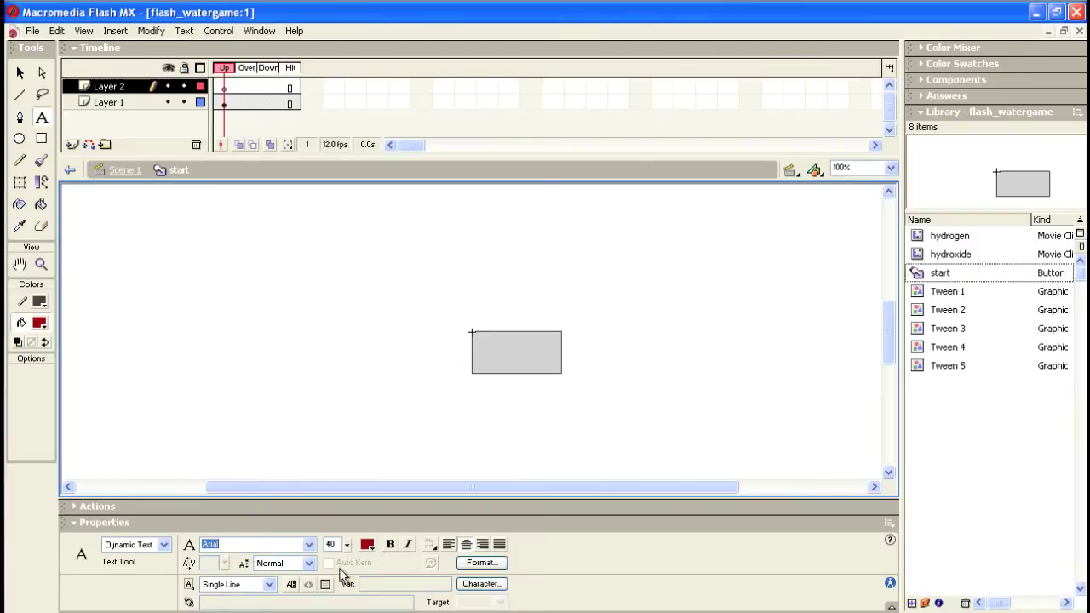
pyautogui.click(309, 546)
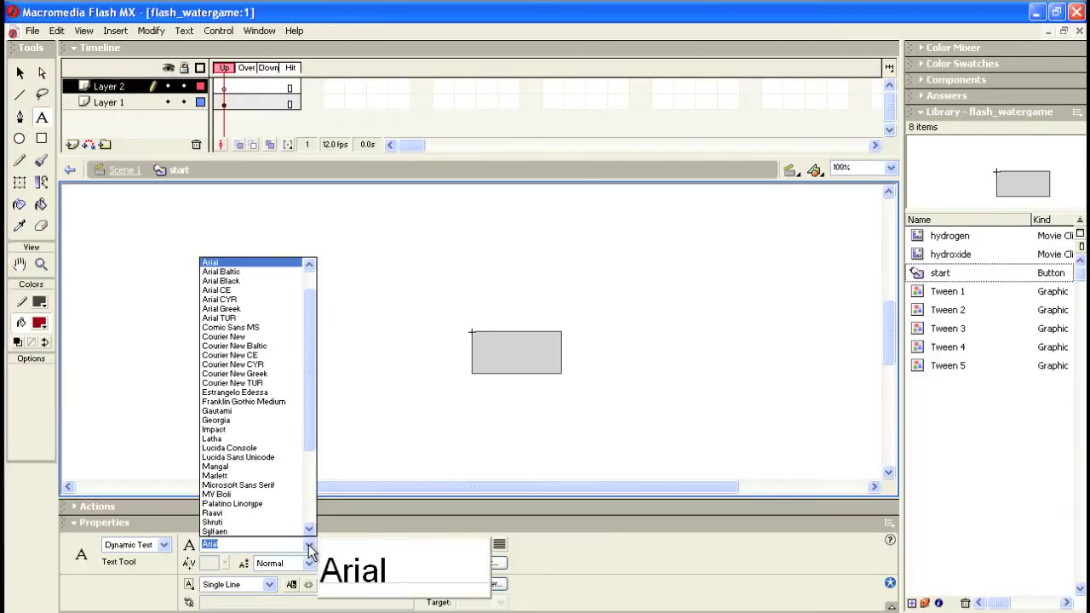
pyautogui.click(310, 546)
pyautogui.click(346, 545)
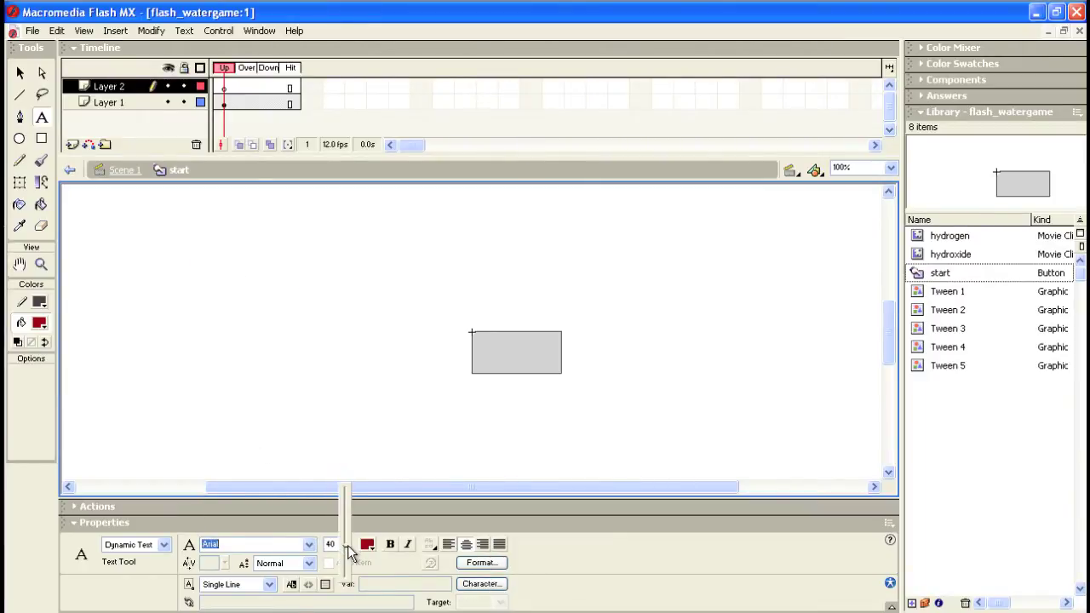
pyautogui.click(348, 545)
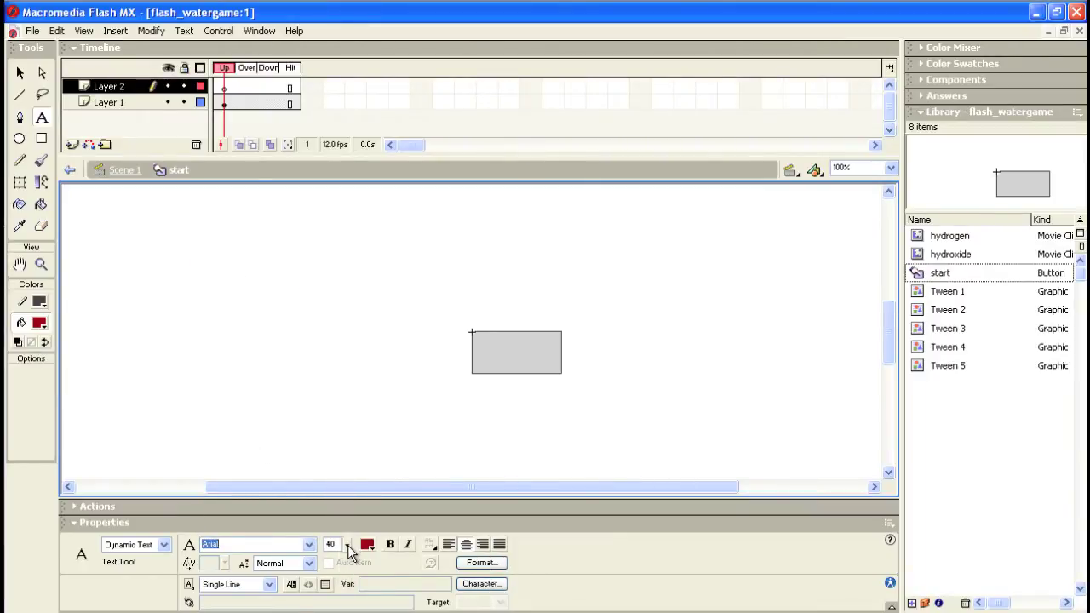
pyautogui.click(483, 354)
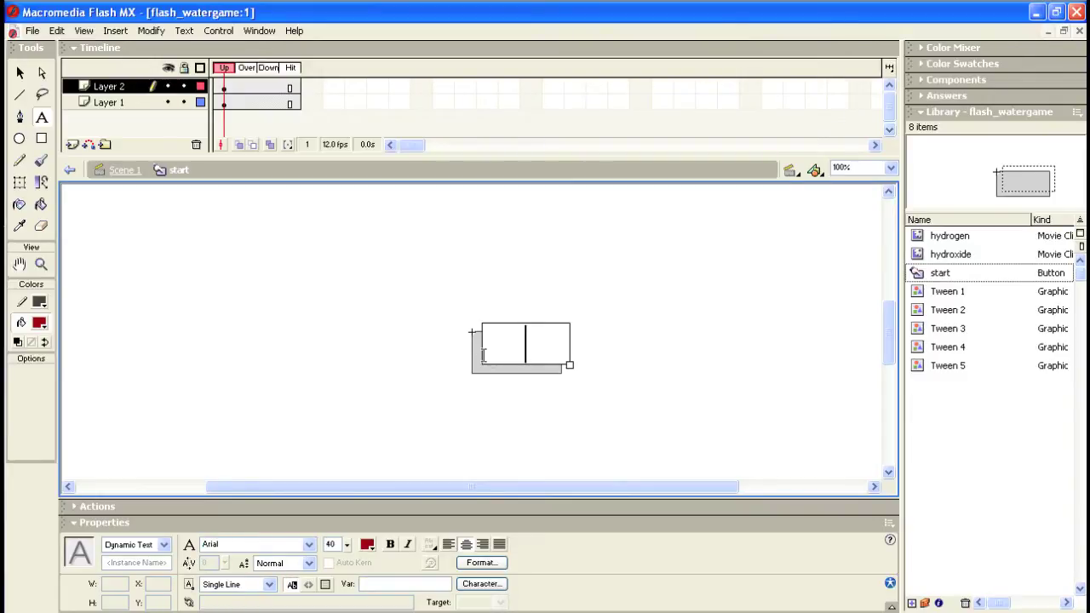
pyautogui.write('Start')
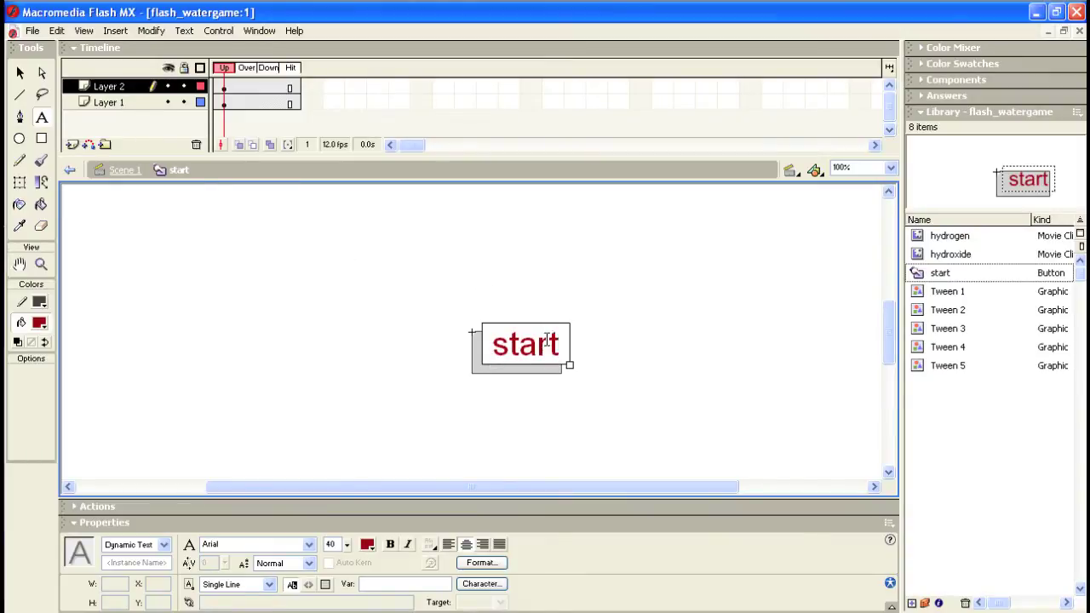
# Set the font size of the "start" text to 35 and finish editing the text.
pyautogui.moveTo(558, 345); pyautogui.dragTo(486, 345)
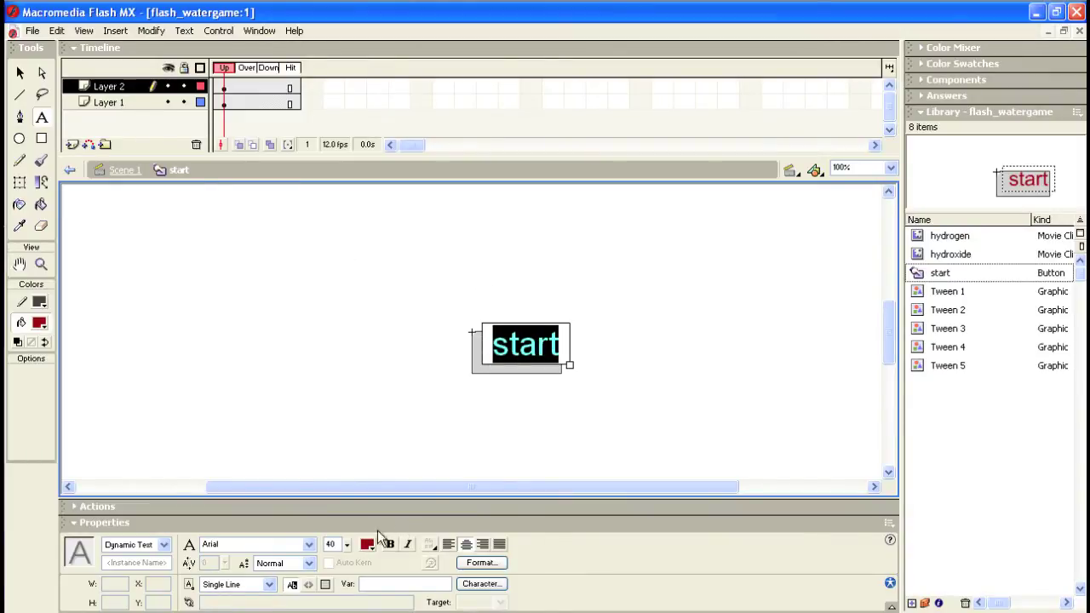
pyautogui.moveTo(346, 545); pyautogui.dragTo(349, 548)
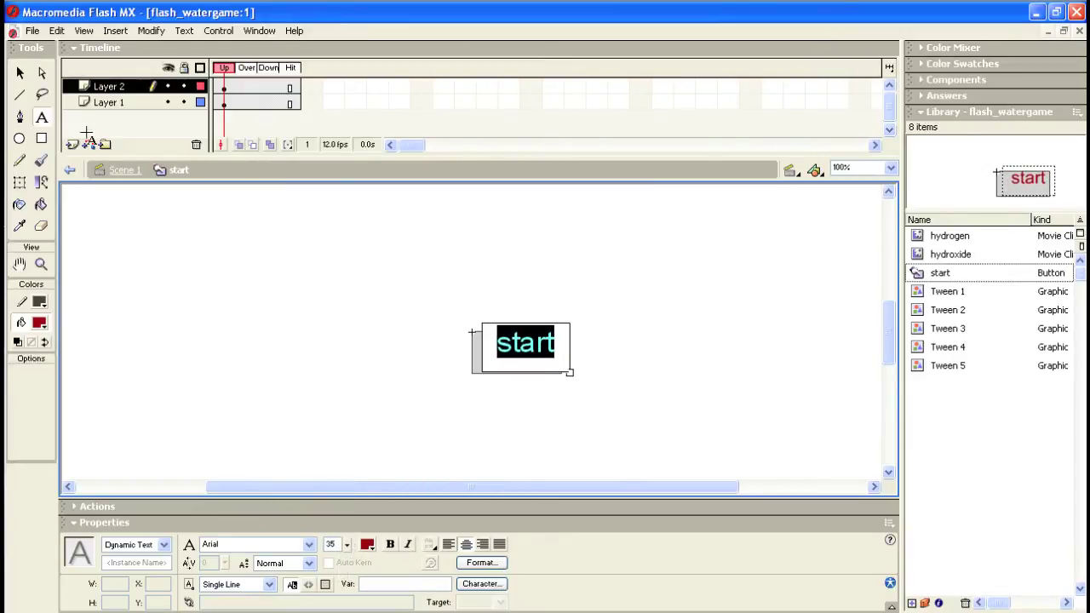
pyautogui.click(20, 74)
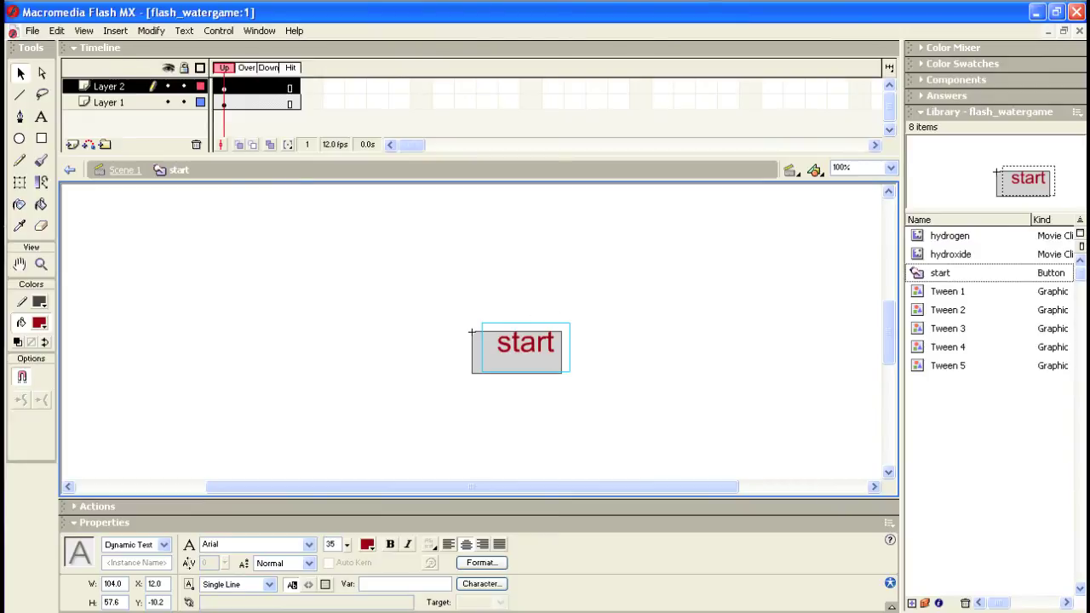
# Nudge the "start" text left and down until it is centred on the grey rectangle.
pyautogui.click(224, 86)
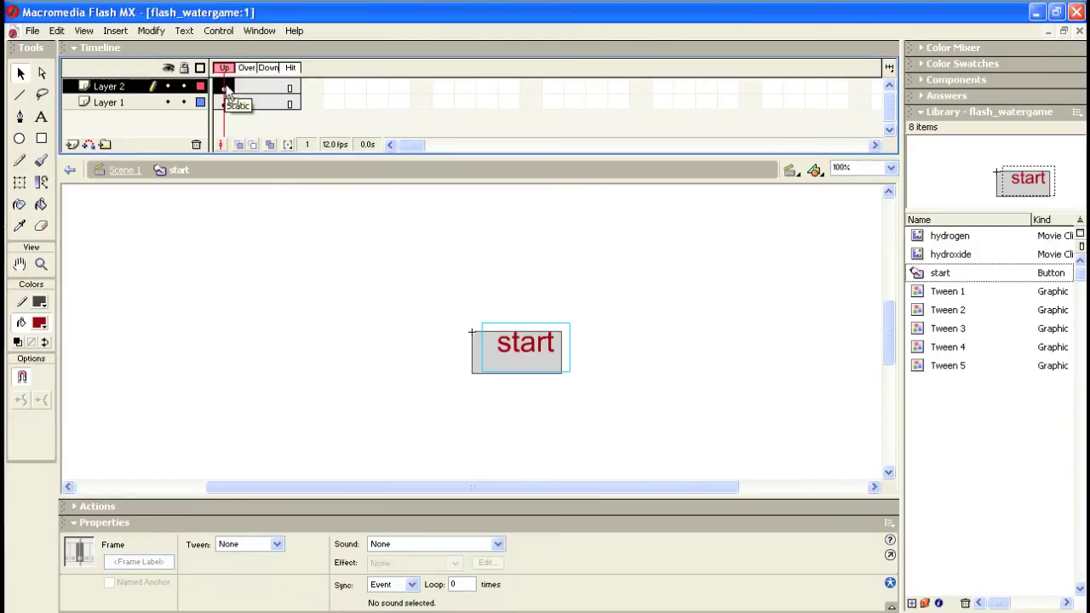
pyautogui.press('Left')
pyautogui.press('Left')
pyautogui.press('Left')
pyautogui.press('Left')
pyautogui.press('Left')
pyautogui.press('Left')
pyautogui.press('Left')
pyautogui.press('Left')
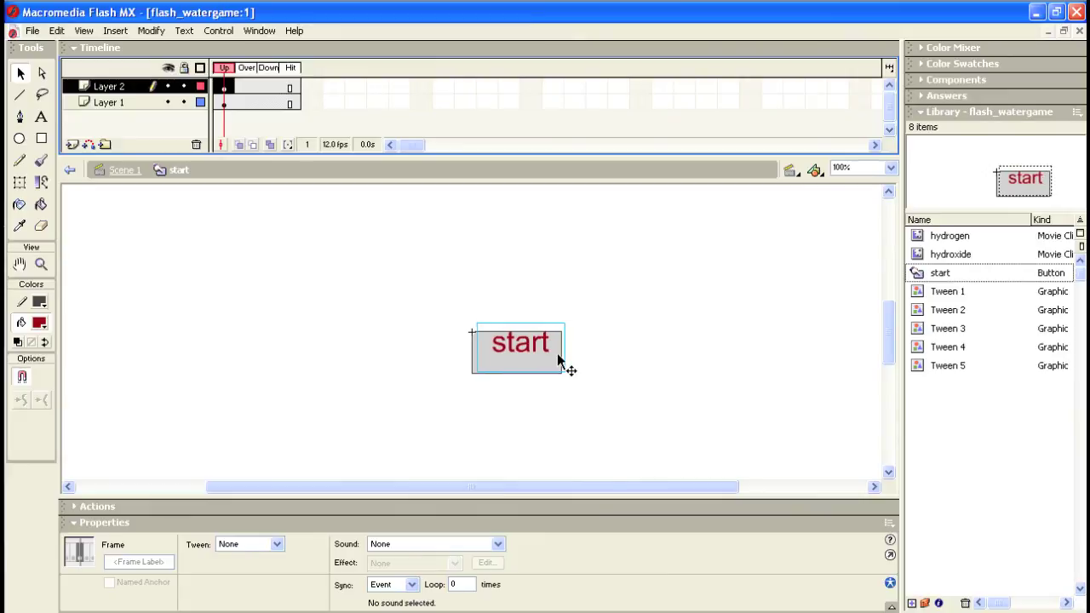
pyautogui.press('Down')
pyautogui.press('Down')
pyautogui.press('Down')
pyautogui.press('Down')
pyautogui.press('Down')
pyautogui.press('Down')
pyautogui.press('Down')
pyautogui.press('Down')
pyautogui.press('Down')
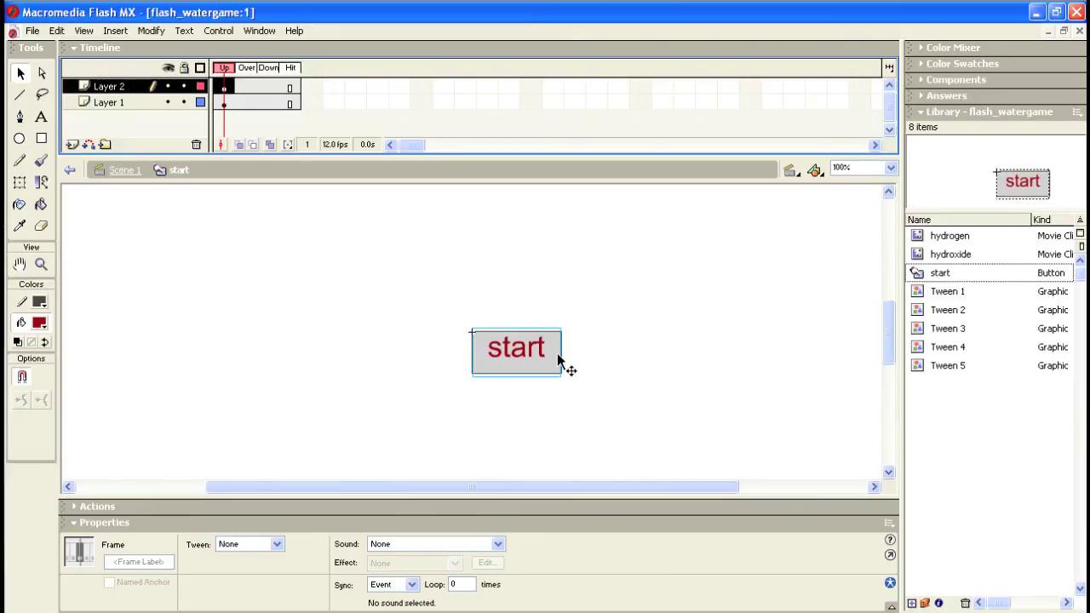
pyautogui.press('Left')
pyautogui.press('Left')
pyautogui.press('Left')
pyautogui.press('Right')
pyautogui.press('Right')
pyautogui.press('Right')
pyautogui.press('Right')
pyautogui.press('Left')
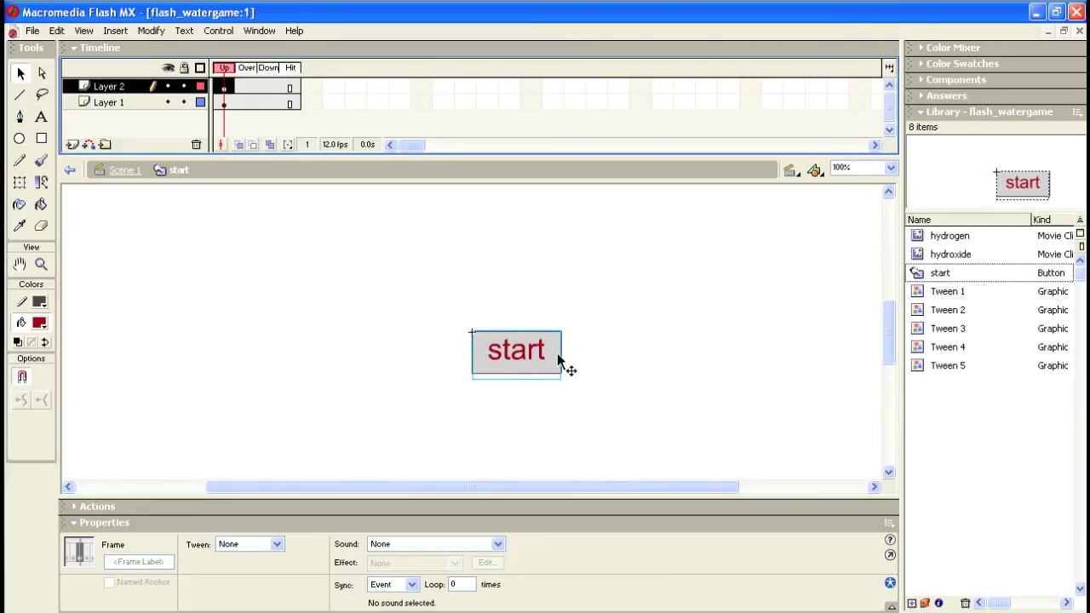